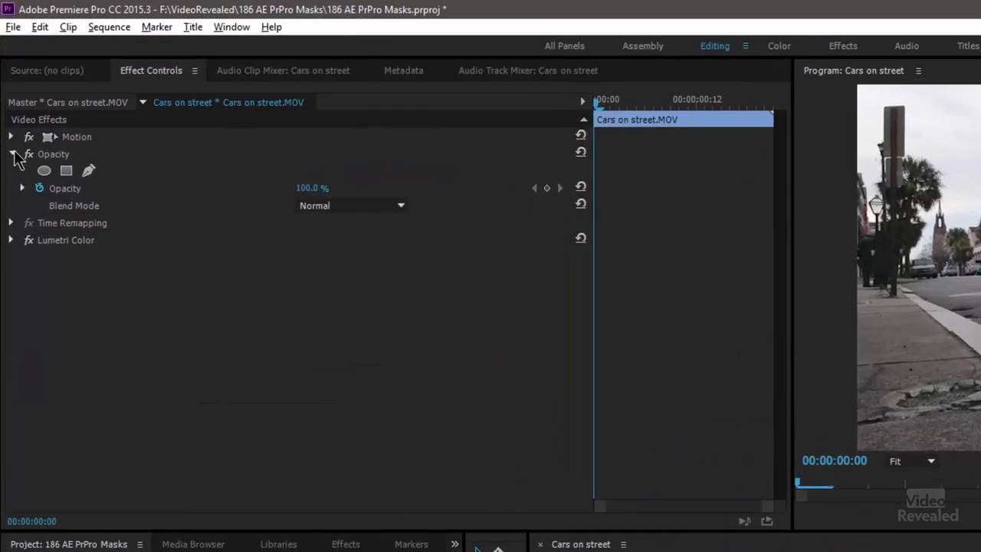
Add a free-draw Pen mask under the Opacity effect of the Cars on street.MOV clip.
{"action": "left_click", "coordinate": [8, 95]}
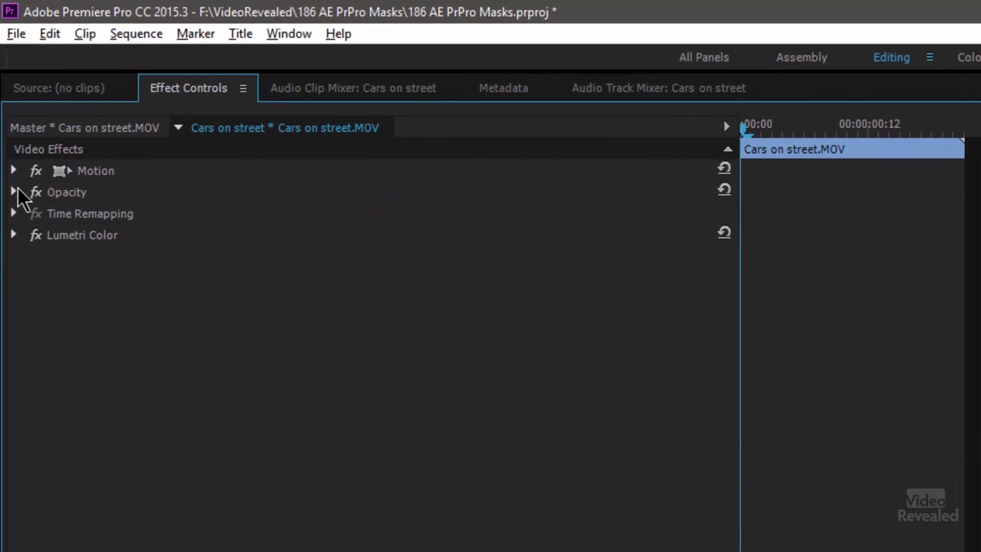
{"action": "left_click", "coordinate": [15, 192]}
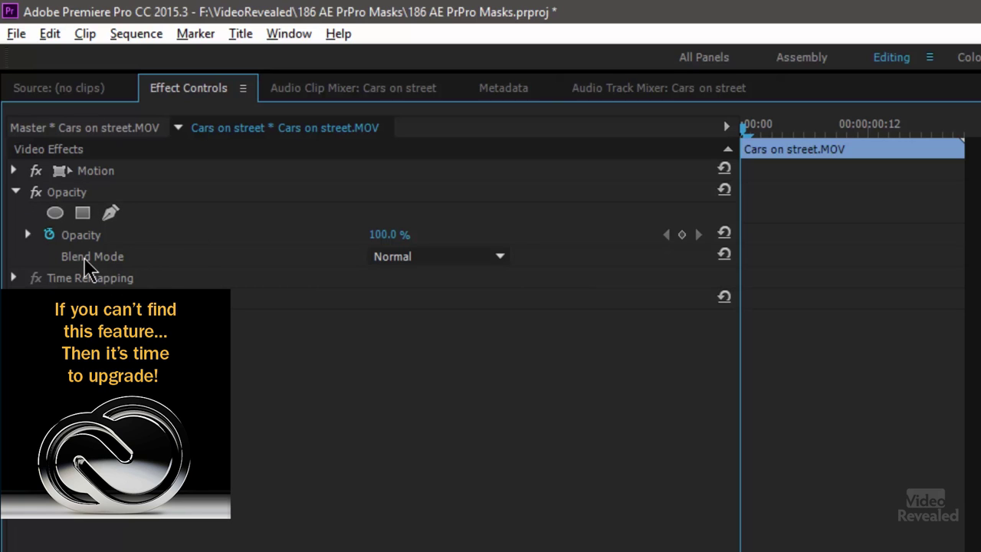
{"action": "left_click", "coordinate": [111, 212]}
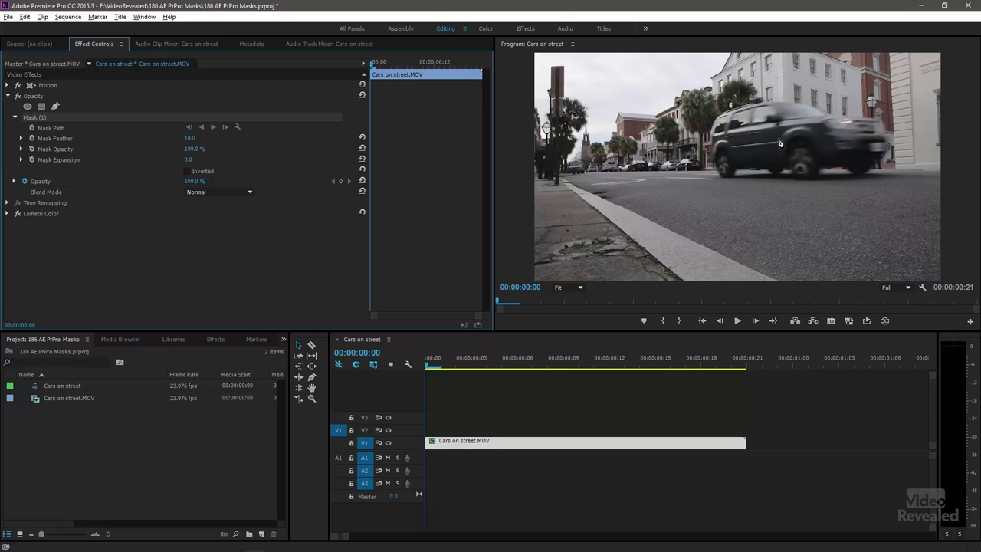
Maximize the Program monitor's panel group and magnify the frame to 200%, centred on the dark SUV.
{"action": "left_click", "coordinate": [572, 45]}
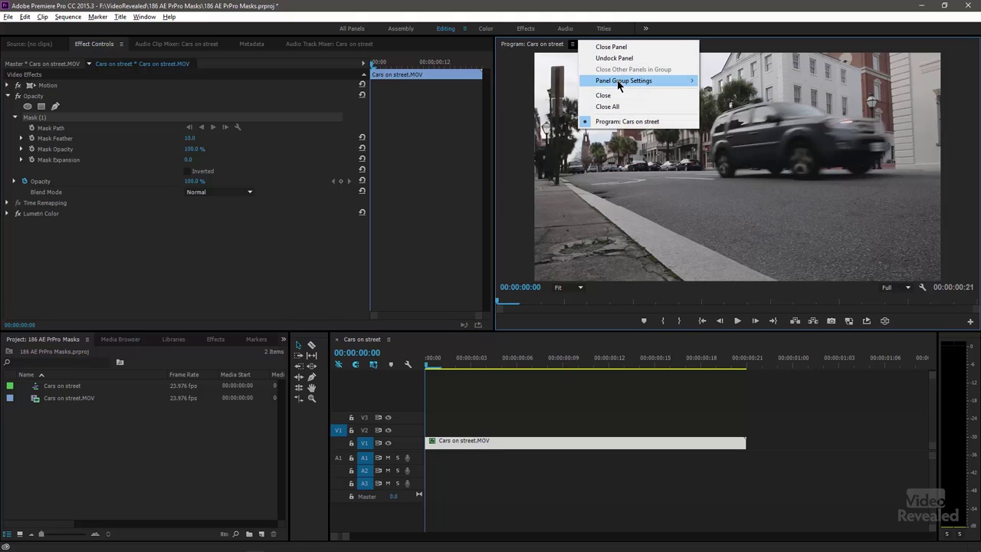
{"action": "mouse_move", "coordinate": [622, 80]}
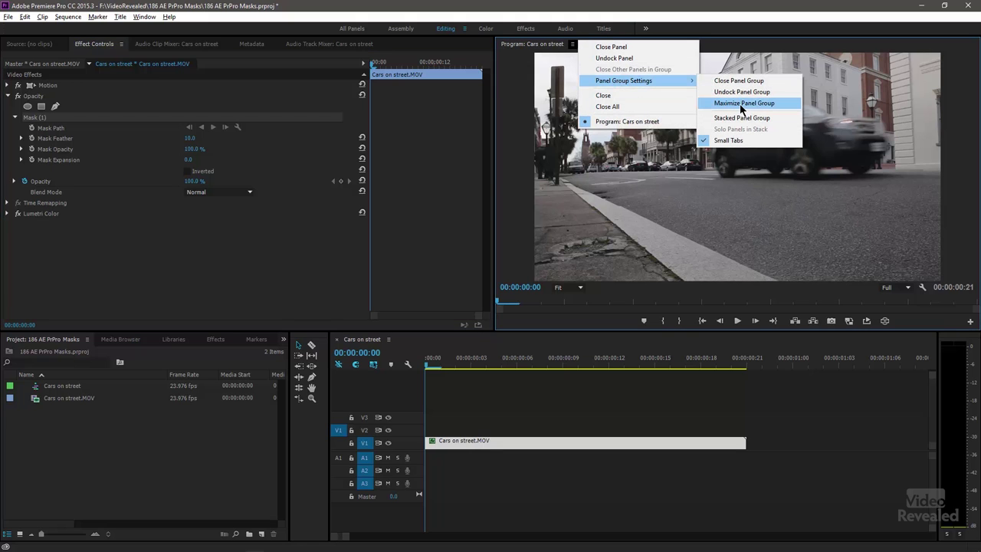
{"action": "left_click", "coordinate": [739, 104]}
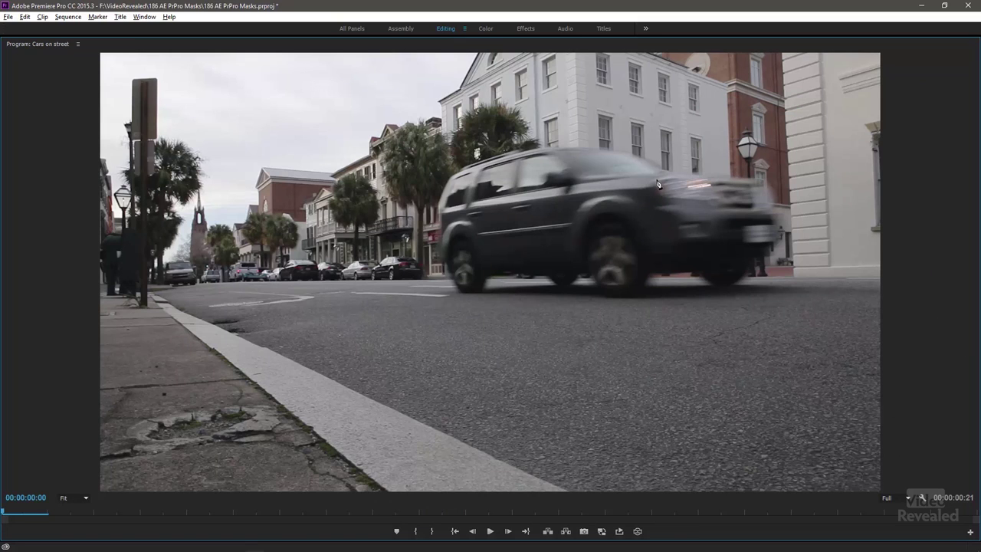
{"action": "left_click", "coordinate": [86, 498]}
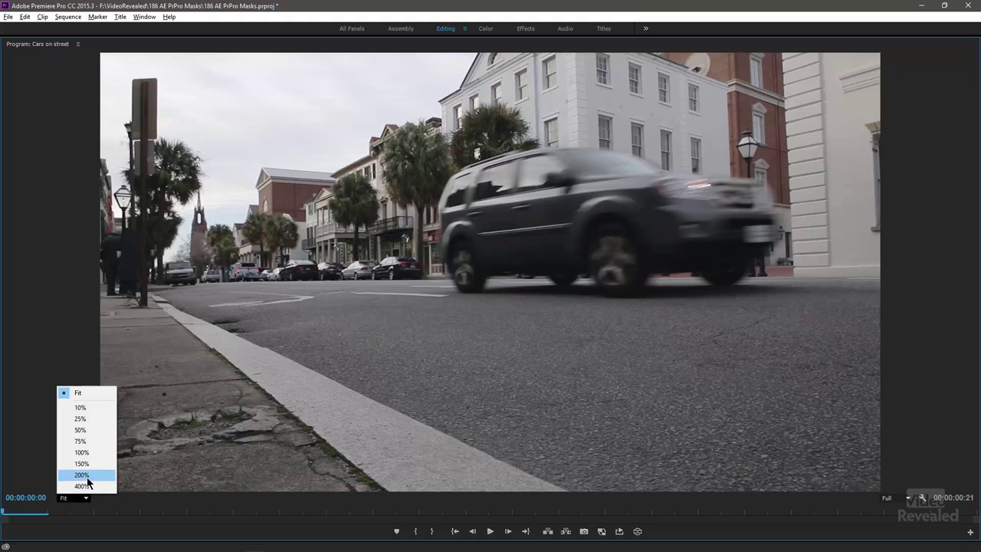
{"action": "left_click", "coordinate": [86, 476]}
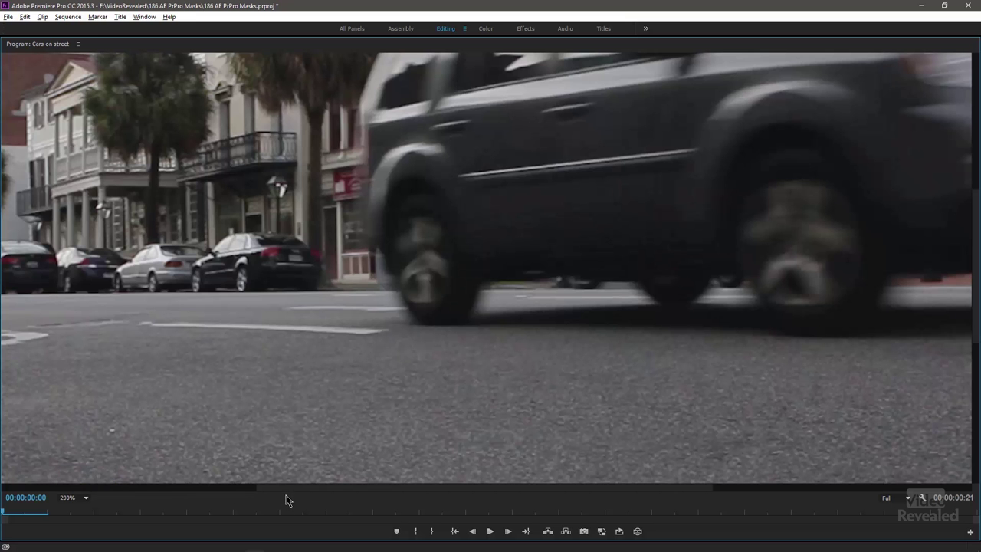
{"action": "left_click_drag", "start_coordinate": [294, 493], "coordinate": [460, 472]}
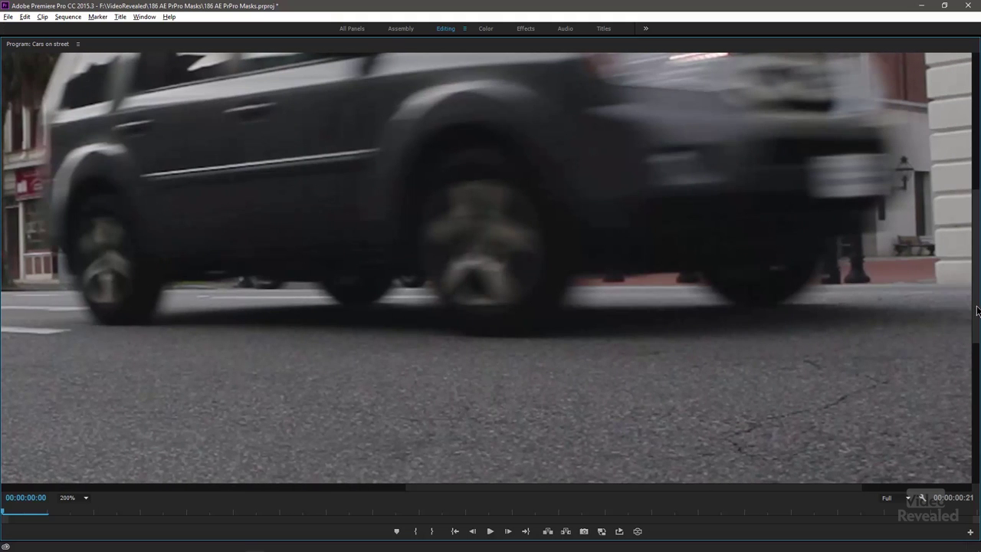
{"action": "left_click_drag", "start_coordinate": [976, 311], "coordinate": [978, 266]}
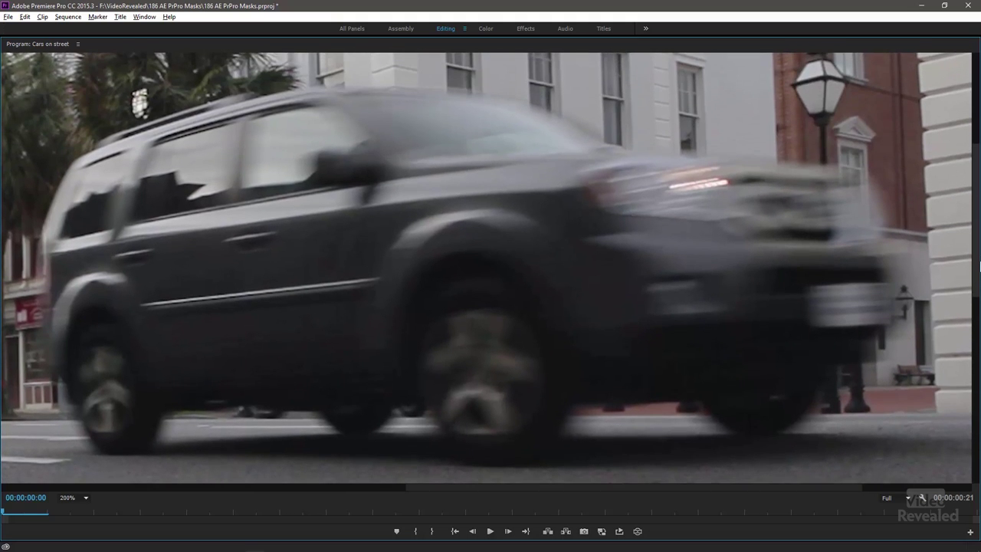
Draw mask points along the SUV's roof rail and roofline from the rear corner to the top of the windshield.
{"action": "left_click", "coordinate": [111, 137]}
{"action": "left_click", "coordinate": [192, 108]}
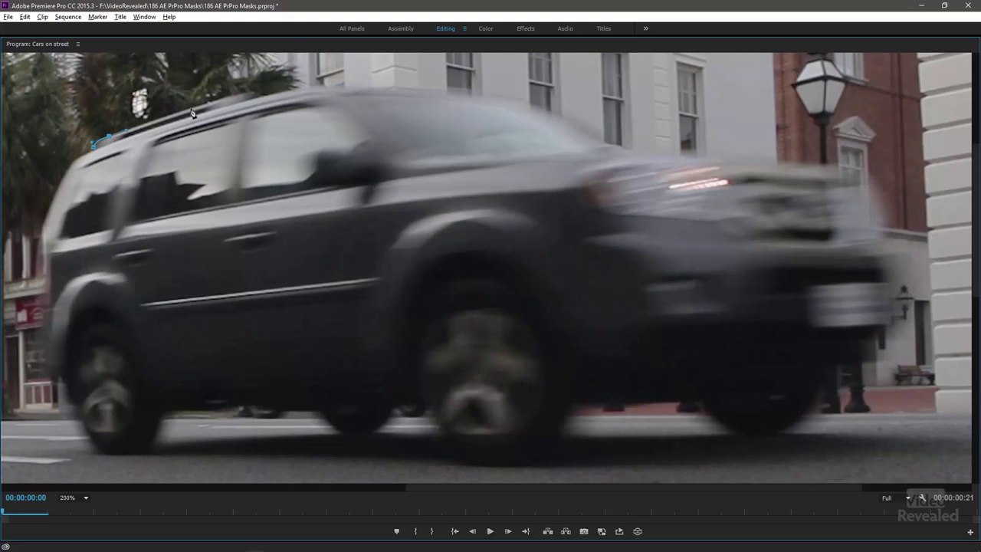
{"action": "left_click", "coordinate": [246, 95]}
{"action": "left_click", "coordinate": [285, 93]}
{"action": "left_click_drag", "start_coordinate": [353, 88], "coordinate": [387, 90]}
{"action": "left_click_drag", "start_coordinate": [484, 98], "coordinate": [503, 108]}
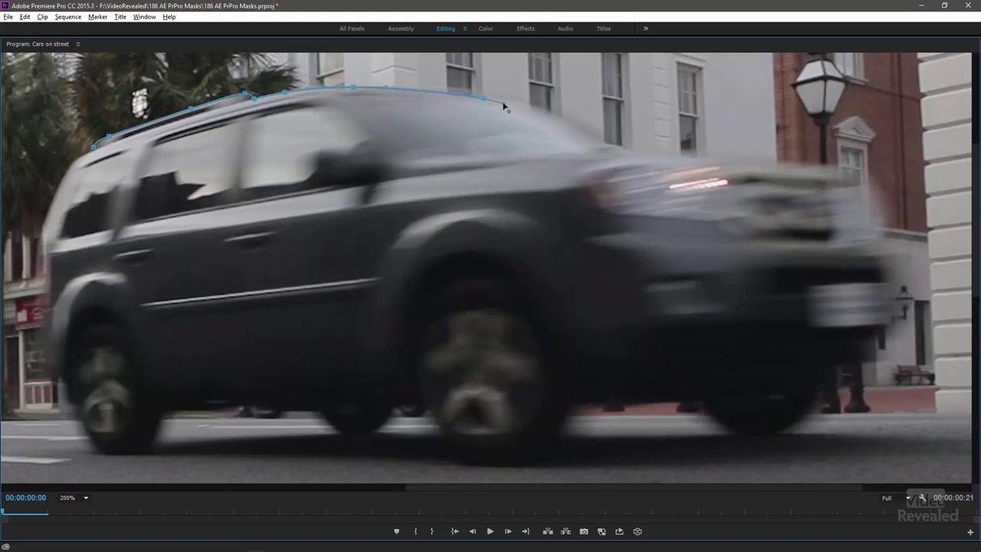
Continue the mask path with curved points down the windshield and along the SUV's hood.
{"action": "left_click_drag", "start_coordinate": [567, 132], "coordinate": [582, 145]}
{"action": "mouse_move", "coordinate": [571, 136]}
{"action": "left_mouse_down"}
{"action": "mouse_move", "coordinate": [588, 124]}
{"action": "mouse_move", "coordinate": [572, 136]}
{"action": "left_mouse_up"}
{"action": "left_click", "coordinate": [606, 145]}
{"action": "left_click_drag", "start_coordinate": [657, 155], "coordinate": [780, 162]}
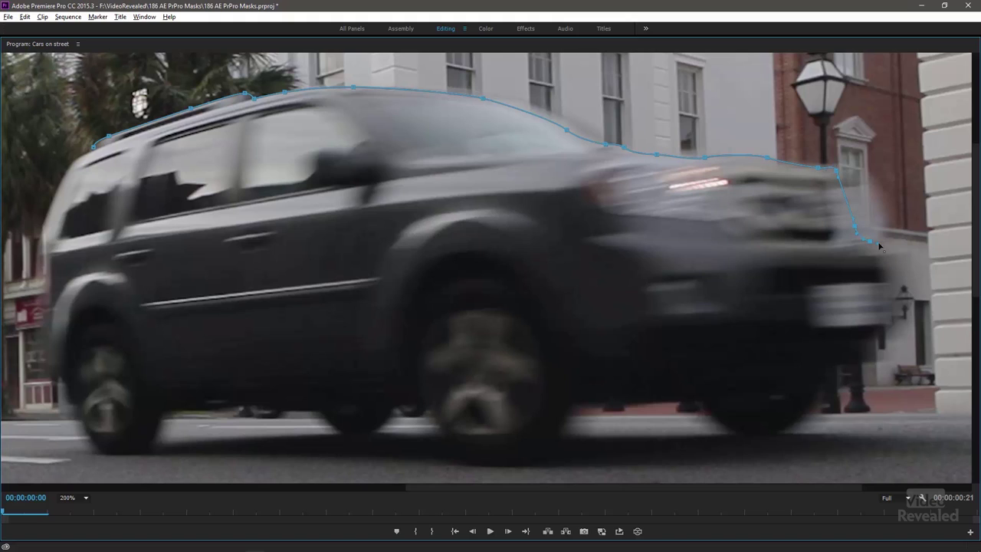
Extend the mask path around the SUV's front bumper and under the far front wheel with curved points.
{"action": "left_click_drag", "start_coordinate": [903, 242], "coordinate": [903, 254]}
{"action": "left_click", "coordinate": [890, 325]}
{"action": "left_click_drag", "start_coordinate": [841, 365], "coordinate": [830, 367]}
{"action": "left_click", "coordinate": [819, 377]}
{"action": "left_click_drag", "start_coordinate": [765, 436], "coordinate": [714, 439]}
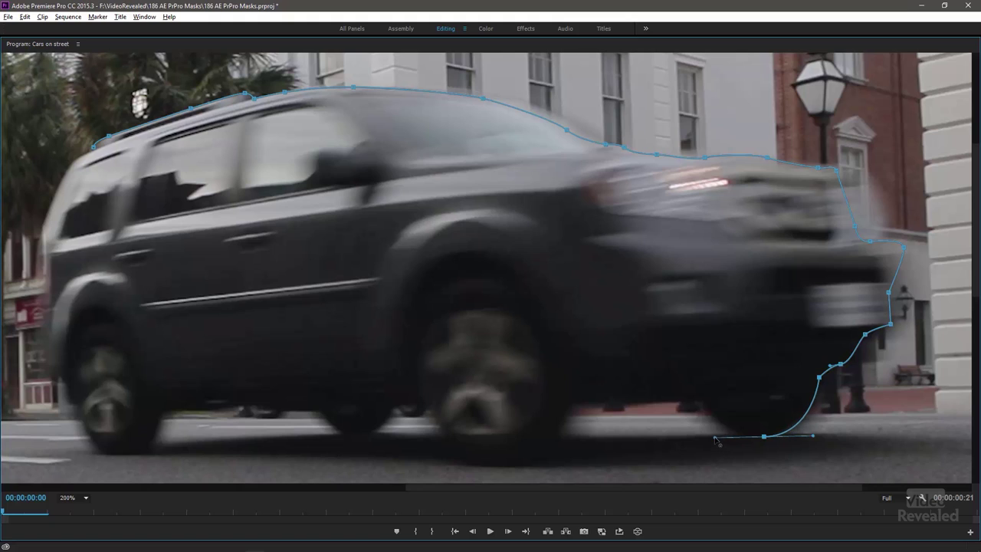
{"action": "left_click", "coordinate": [695, 401]}
{"action": "left_click_drag", "start_coordinate": [717, 440], "coordinate": [721, 436]}
Trace the mask along the SUV's underbody, around the near front wheel and far rear wheel, up to the near rear wheel.
{"action": "left_click", "coordinate": [569, 404]}
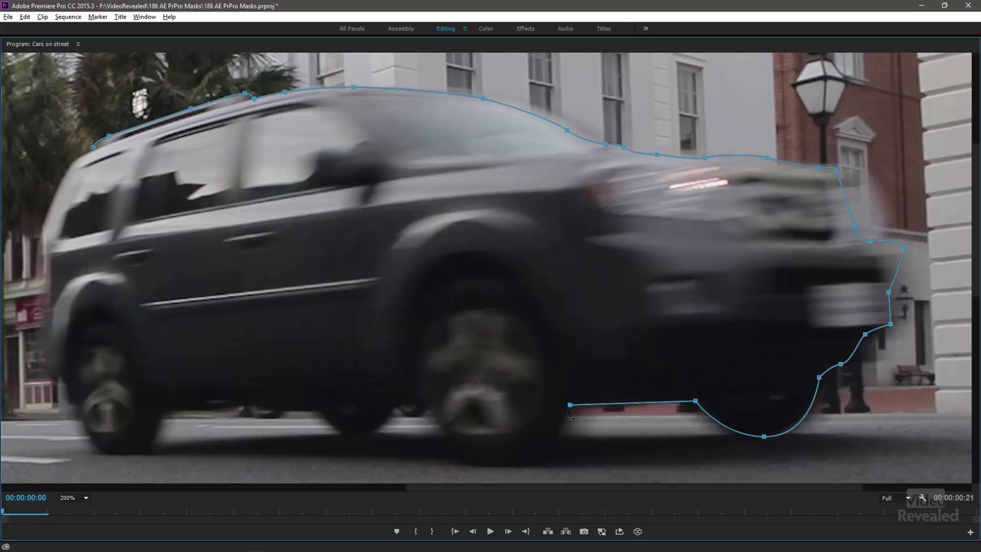
{"action": "left_click_drag", "start_coordinate": [503, 467], "coordinate": [439, 467]}
{"action": "left_click", "coordinate": [432, 409]}
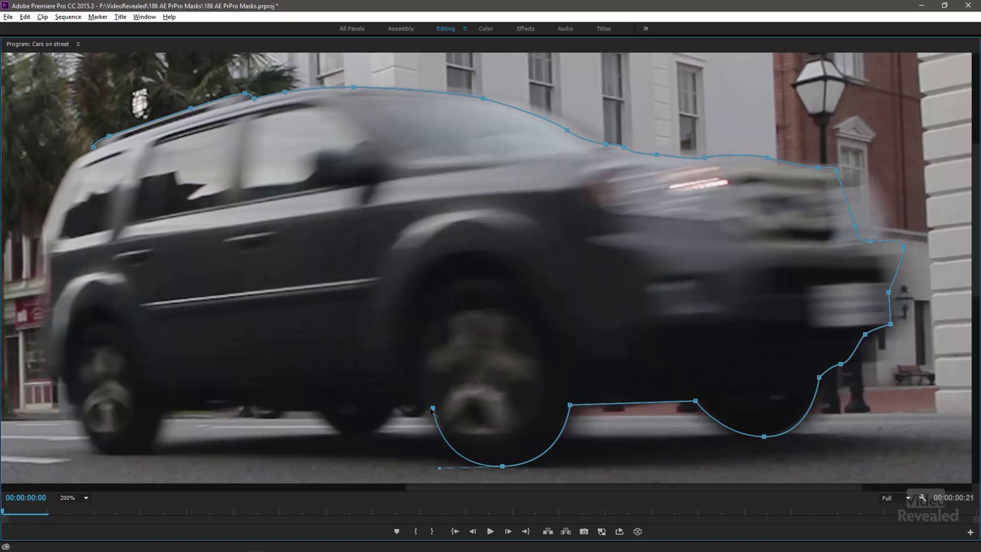
{"action": "left_click", "coordinate": [392, 406]}
{"action": "left_click_drag", "start_coordinate": [360, 435], "coordinate": [337, 435]}
{"action": "left_click", "coordinate": [320, 410]}
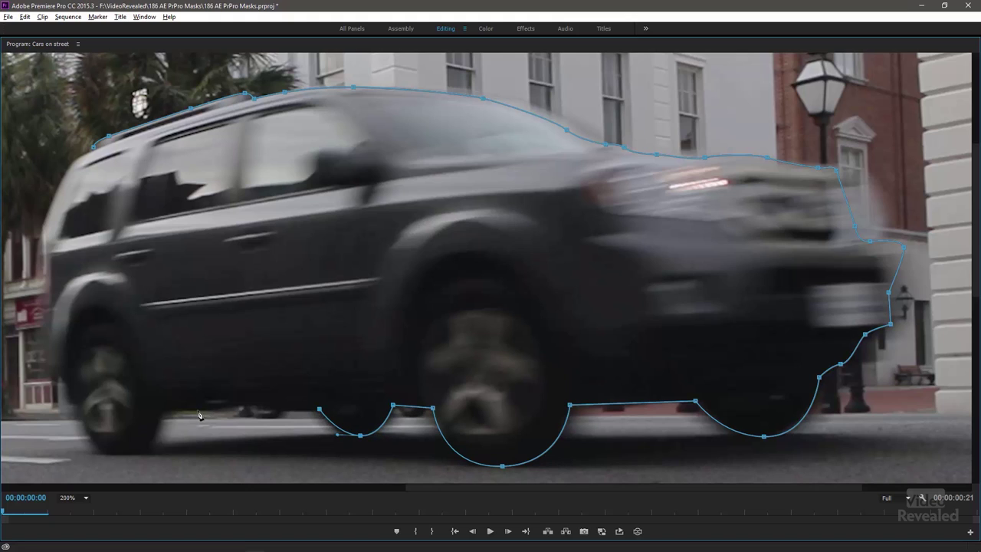
{"action": "left_click", "coordinate": [175, 407]}
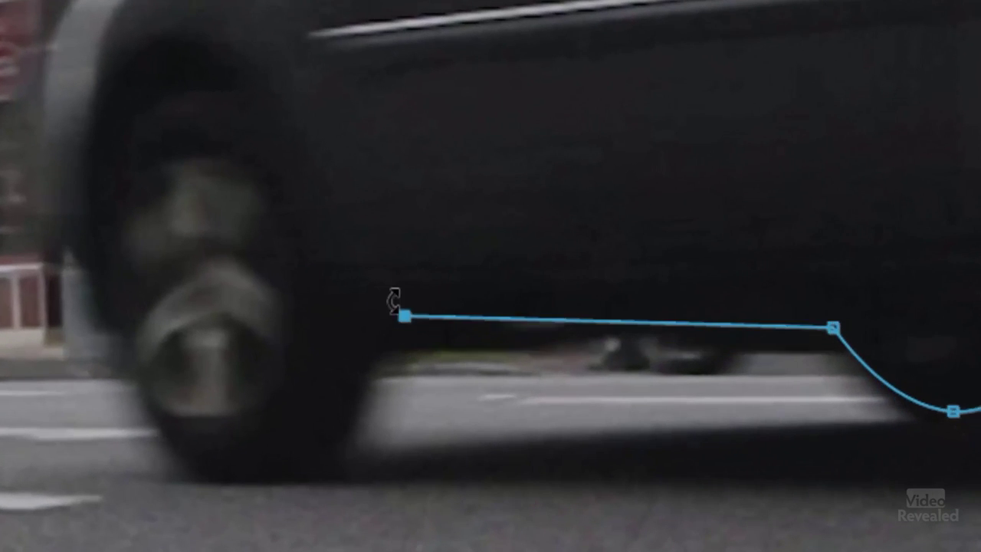
Curve the mask around the near rear wheel, trace up the SUV's rear, and close the path at the first roof point.
{"action": "left_click_drag", "start_coordinate": [376, 340], "coordinate": [373, 374]}
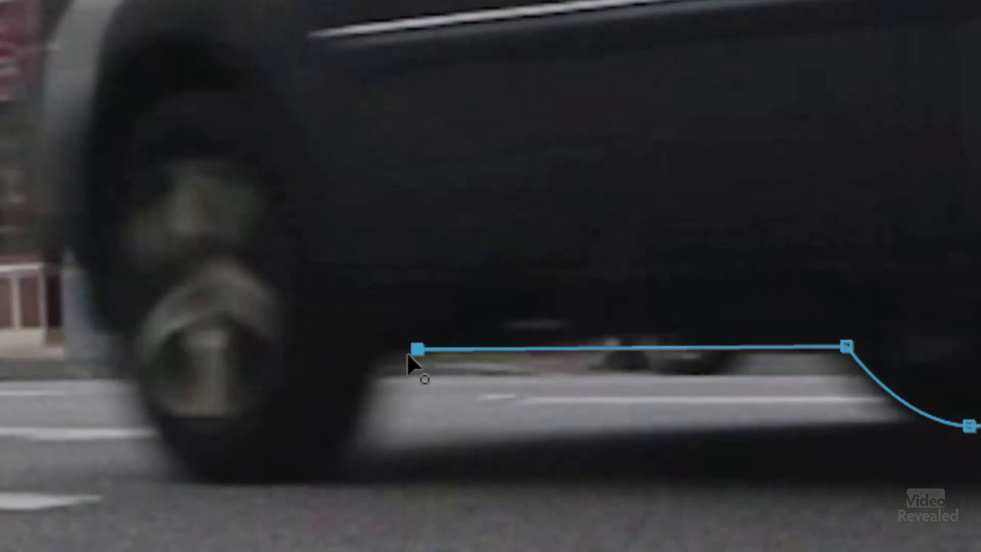
{"action": "left_click", "coordinate": [365, 371]}
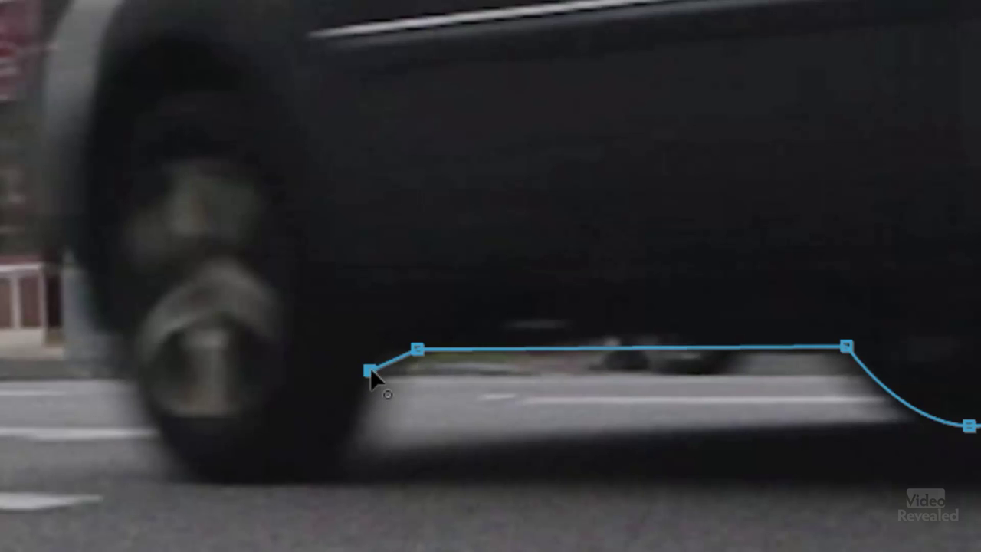
{"action": "left_click_drag", "start_coordinate": [234, 480], "coordinate": [105, 473]}
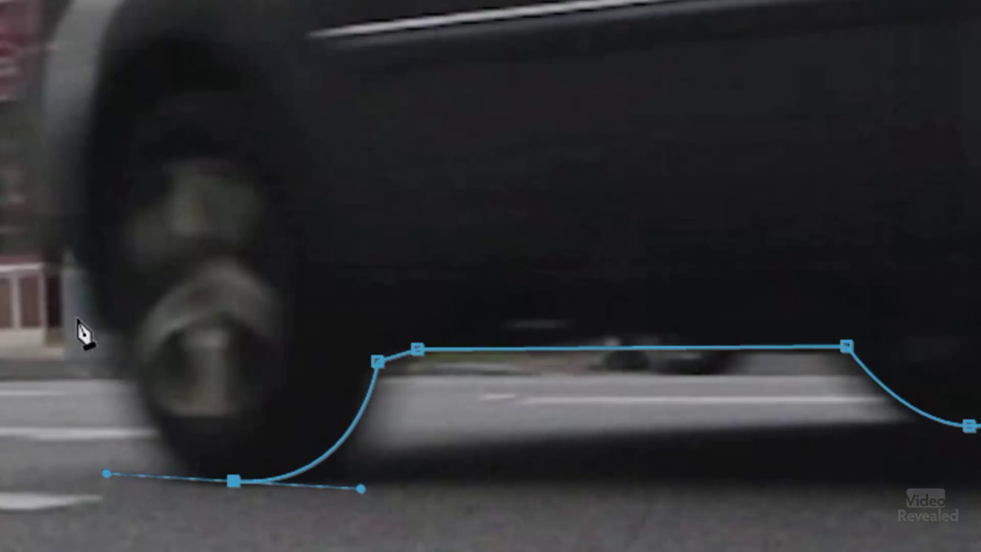
{"action": "left_click", "coordinate": [77, 257]}
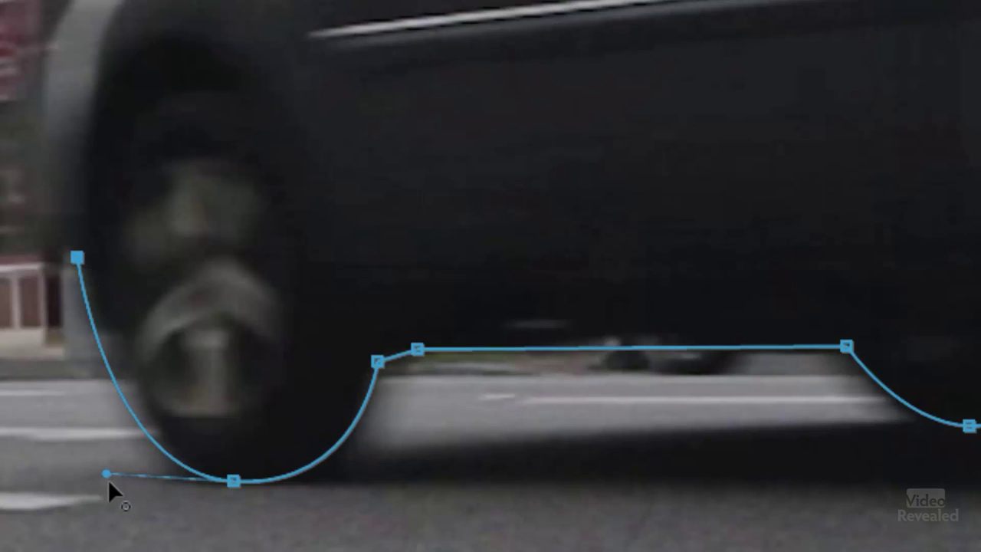
{"action": "left_click_drag", "start_coordinate": [112, 476], "coordinate": [137, 475]}
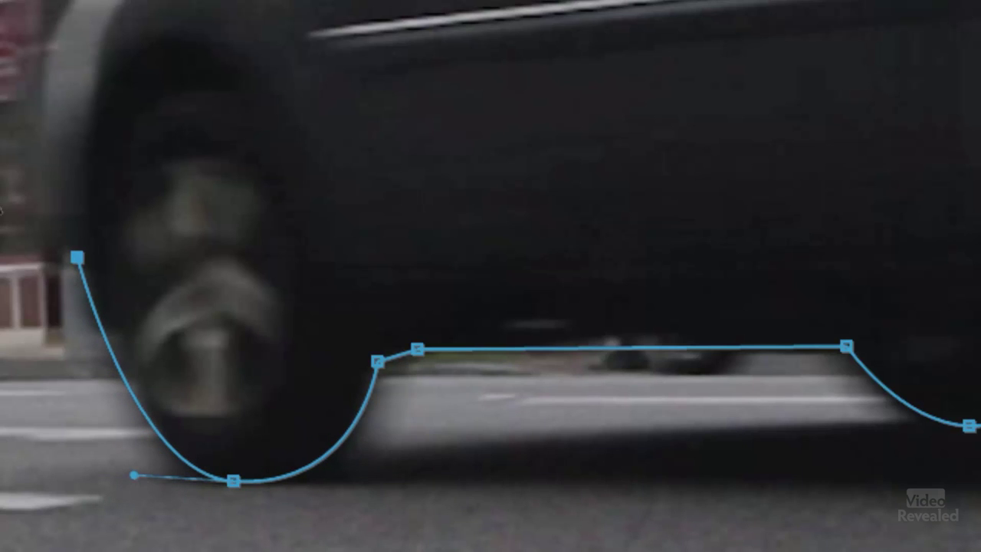
{"action": "left_click_drag", "start_coordinate": [28, 172], "coordinate": [29, 43]}
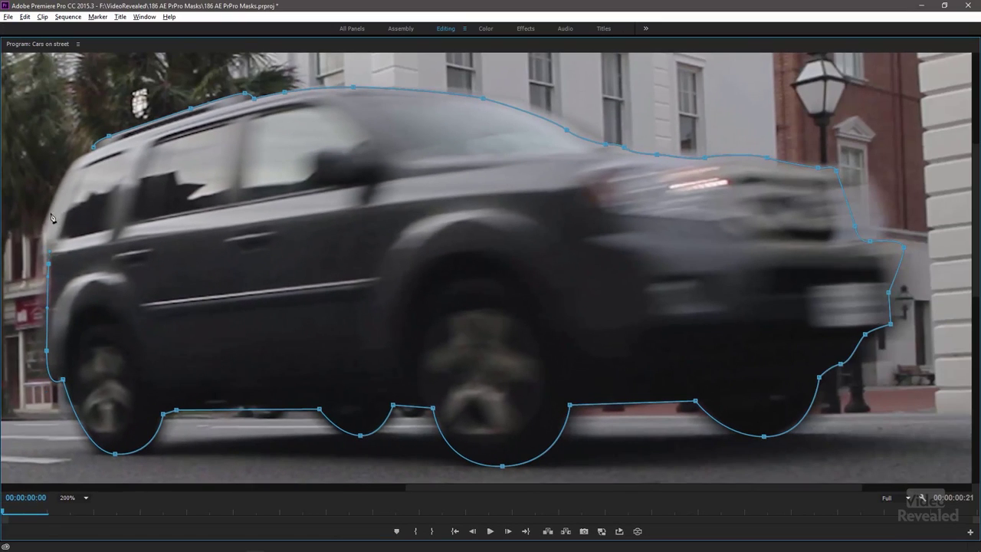
{"action": "left_click_drag", "start_coordinate": [56, 205], "coordinate": [96, 155]}
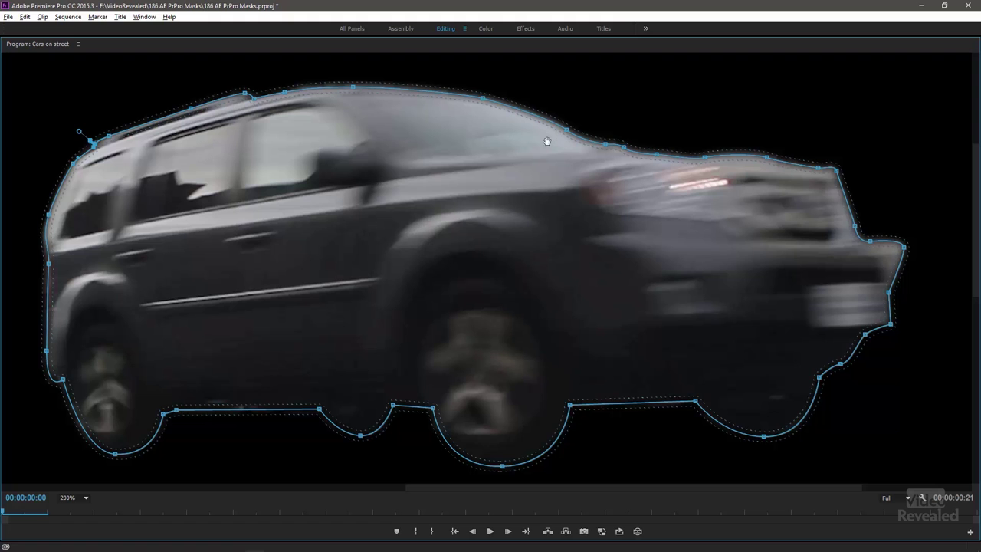
Restore the full panel layout and adjust the opacity mask's Mask Feather, trying 17.0.
{"action": "key", "text": "grave"}
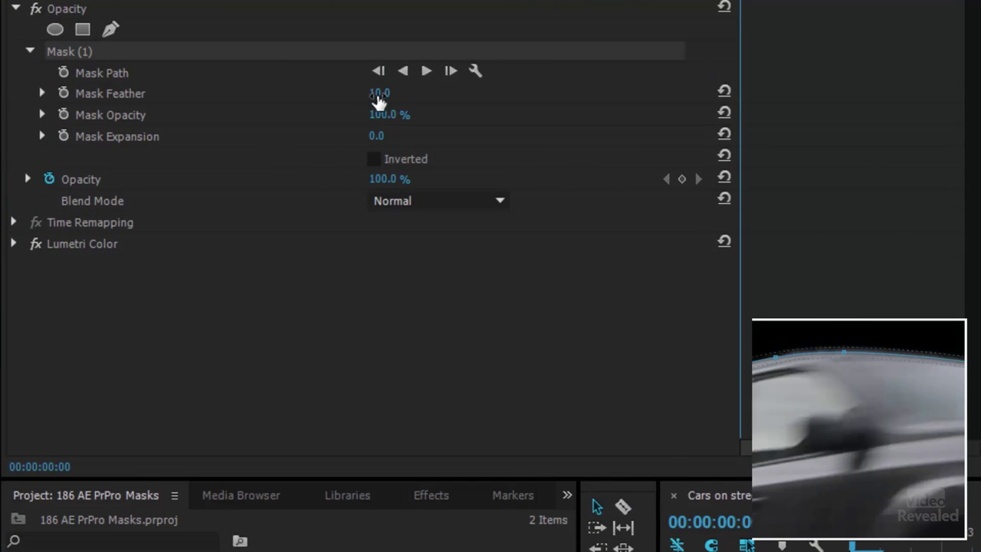
{"action": "mouse_move", "coordinate": [379, 93]}
{"action": "left_mouse_down"}
{"action": "mouse_move", "coordinate": [404, 93]}
{"action": "mouse_move", "coordinate": [372, 93]}
{"action": "mouse_move", "coordinate": [385, 93]}
{"action": "left_mouse_up"}
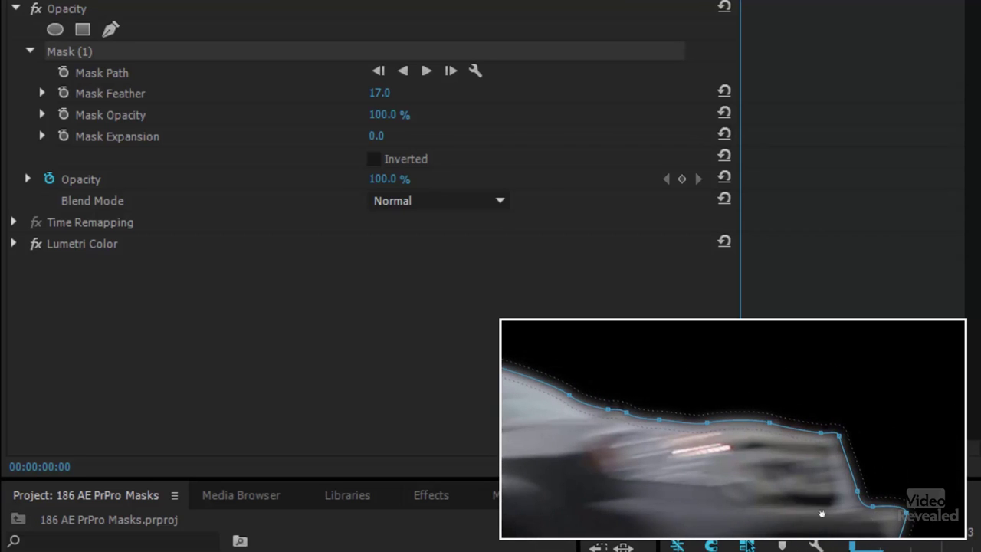
{"action": "left_click", "coordinate": [381, 93]}
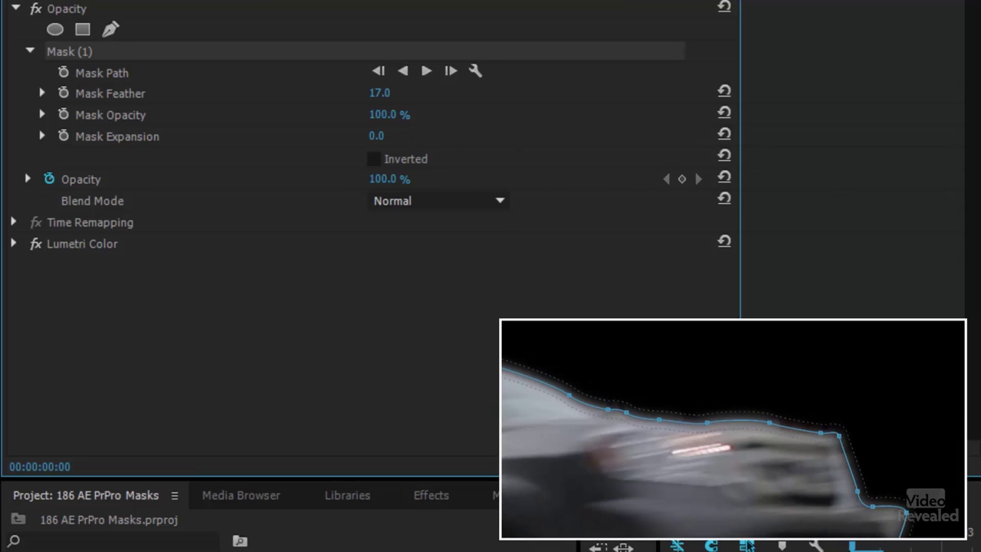
{"action": "left_click_drag", "start_coordinate": [381, 94], "coordinate": [389, 94]}
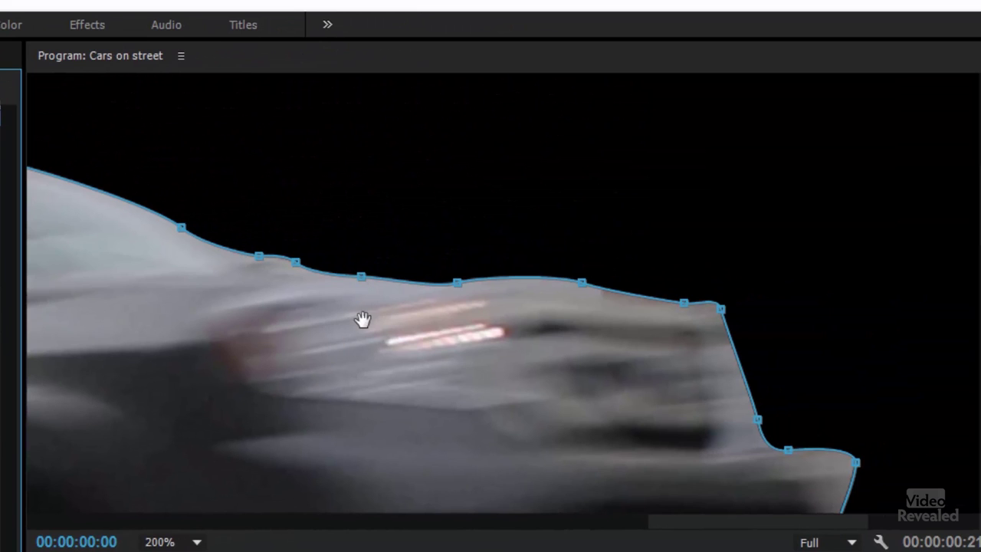
Try to move the whole mask slightly upward off the SUV, and undo that move.
{"action": "mouse_move", "coordinate": [344, 330]}
{"action": "left_mouse_down"}
{"action": "mouse_move", "coordinate": [365, 268]}
{"action": "mouse_move", "coordinate": [363, 320]}
{"action": "mouse_move", "coordinate": [353, 315]}
{"action": "left_mouse_up"}
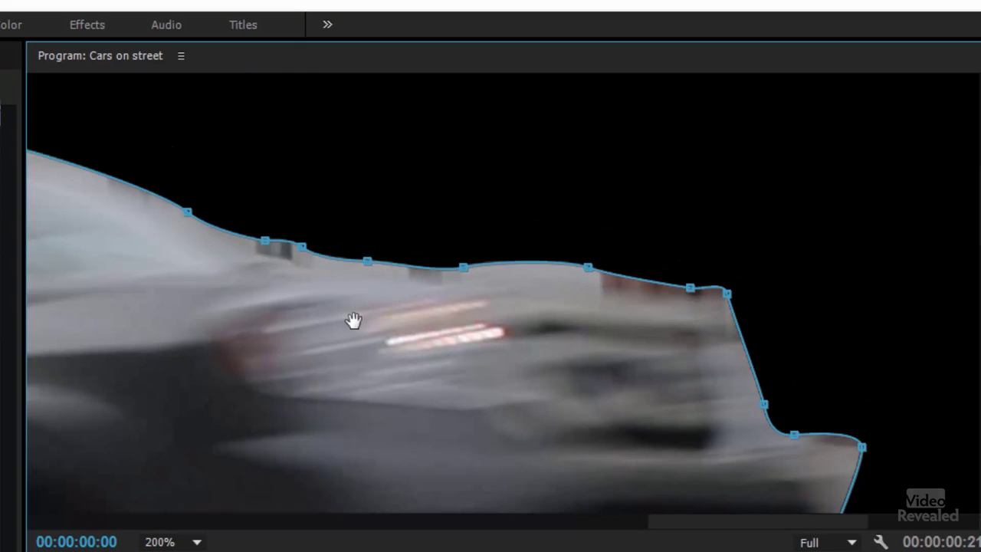
{"action": "key", "text": "ctrl+z"}
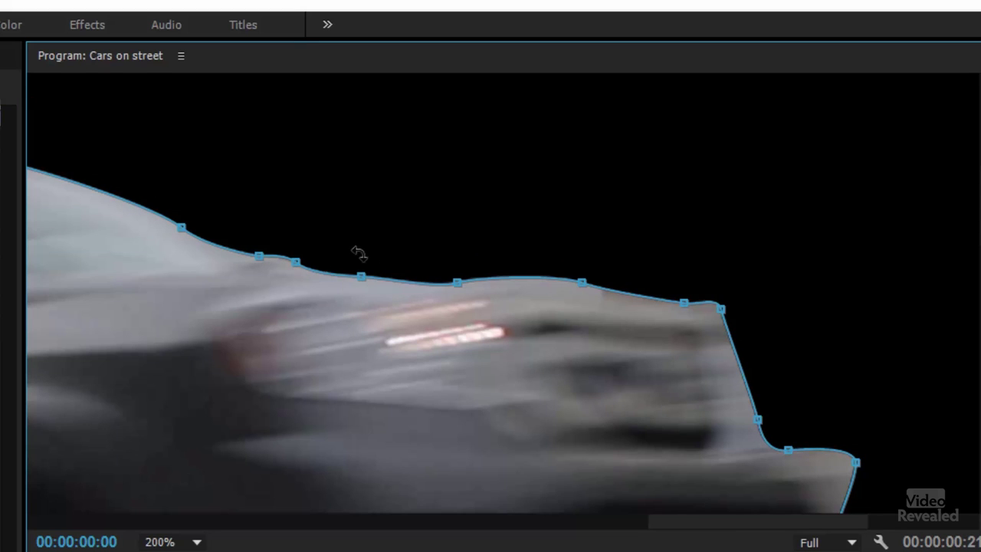
Tighten the mask along the hood by moving its points closer to the edge and deleting the extra point near the hood's front.
{"action": "left_click_drag", "start_coordinate": [352, 179], "coordinate": [408, 282]}
{"action": "left_click_drag", "start_coordinate": [329, 144], "coordinate": [717, 302]}
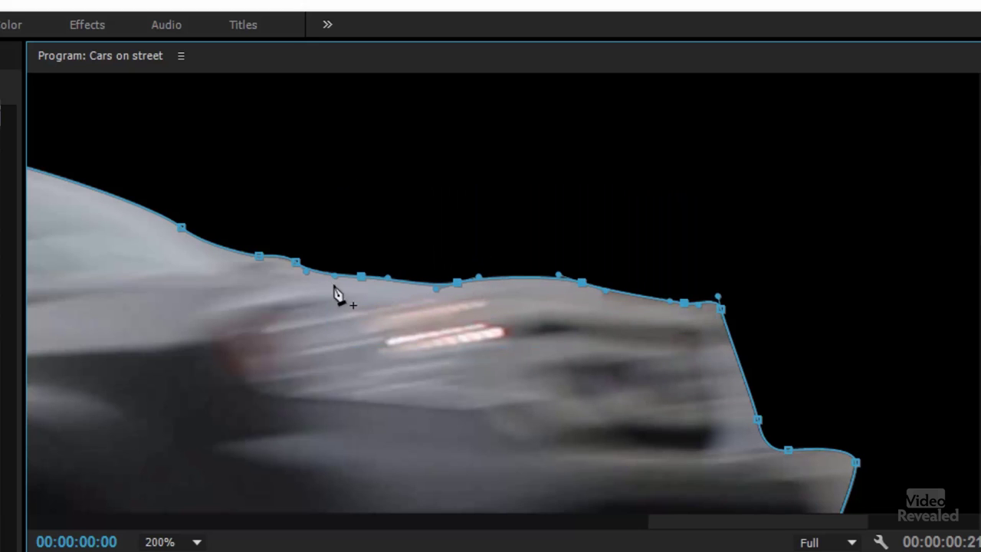
{"action": "left_click_drag", "start_coordinate": [296, 262], "coordinate": [320, 247]}
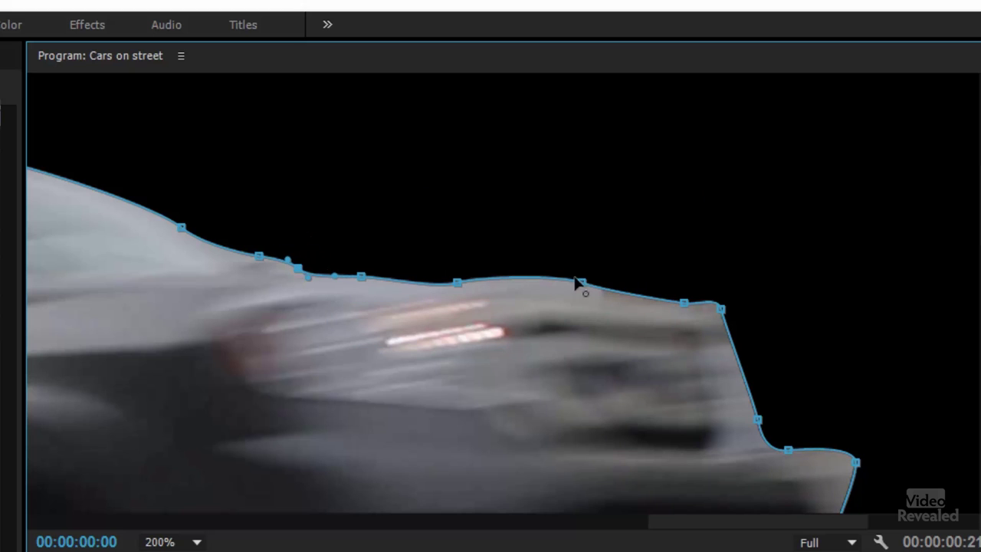
{"action": "mouse_move", "coordinate": [581, 282]}
{"action": "left_mouse_down"}
{"action": "mouse_move", "coordinate": [552, 280]}
{"action": "mouse_move", "coordinate": [619, 287]}
{"action": "mouse_move", "coordinate": [590, 288]}
{"action": "left_mouse_up"}
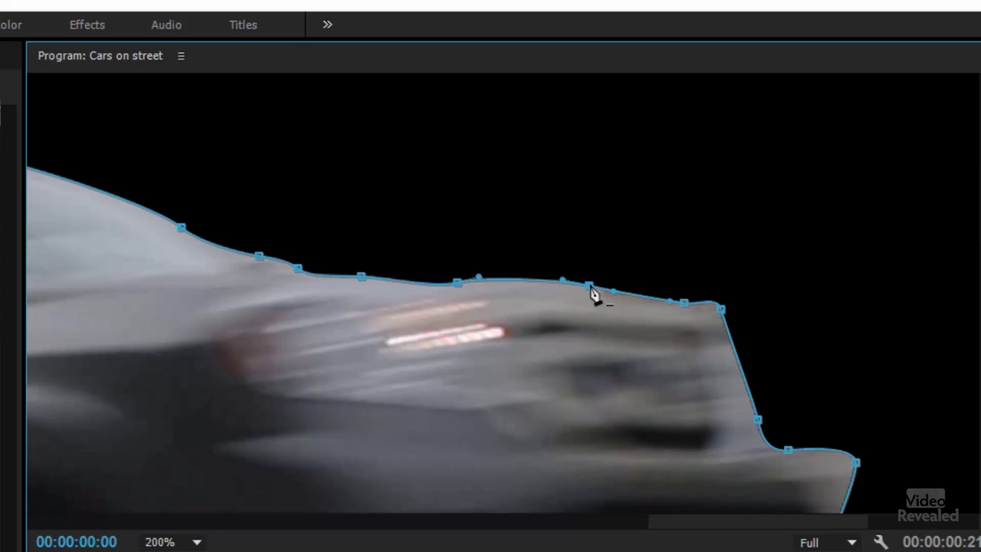
{"action": "left_click", "coordinate": [590, 288]}
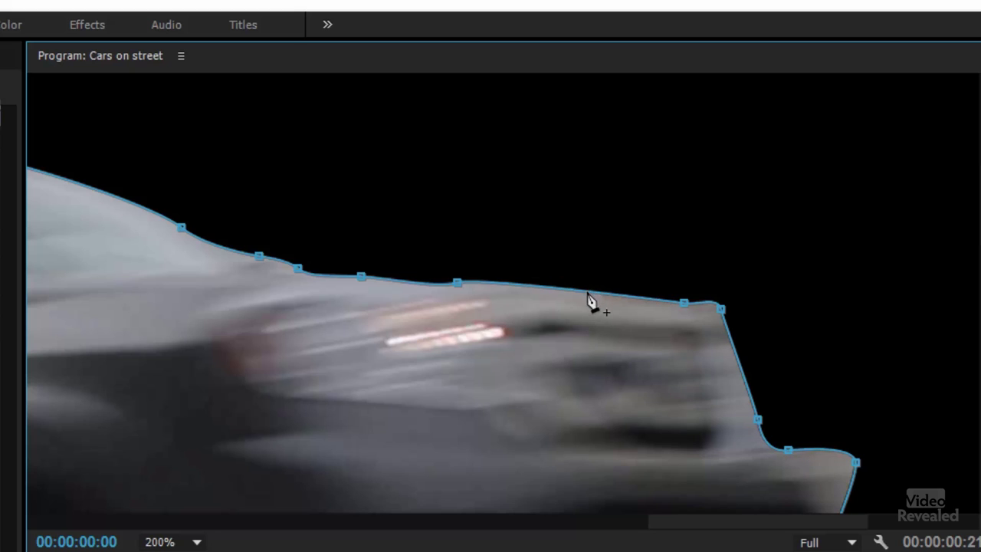
Try to delete two more mask points along the hood, and undo the point deletions.
{"action": "left_click_drag", "start_coordinate": [318, 230], "coordinate": [490, 318]}
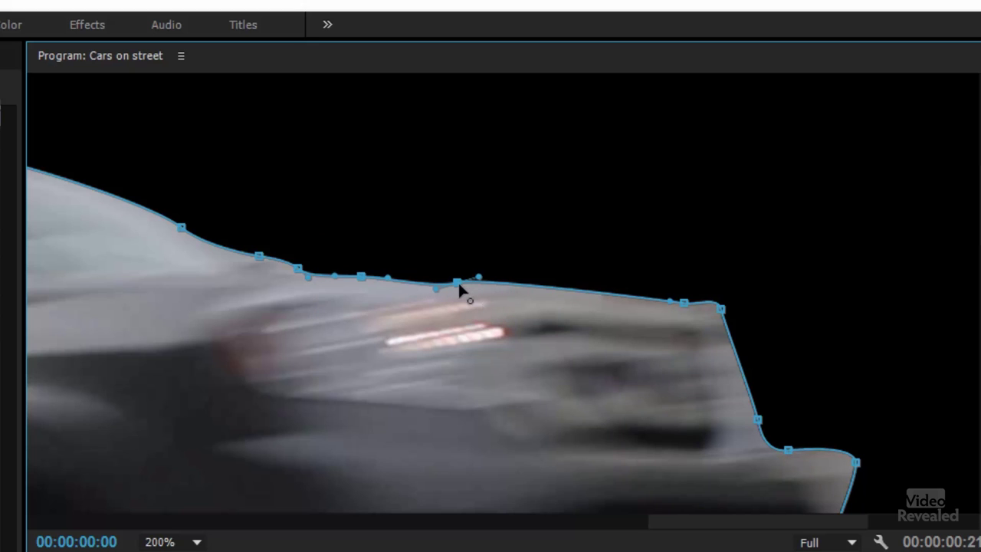
{"action": "left_click", "coordinate": [458, 282]}
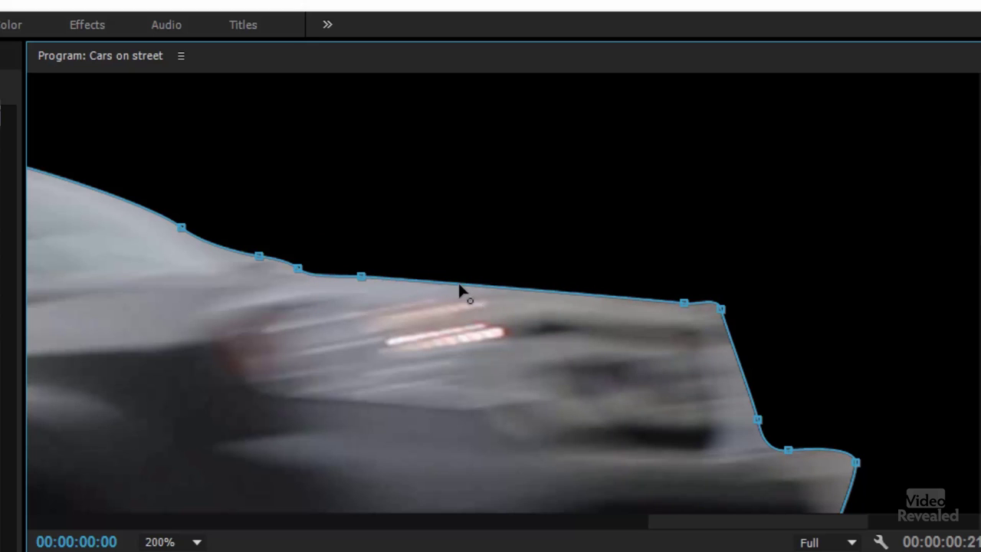
{"action": "left_click", "coordinate": [363, 277]}
{"action": "key", "text": "ctrl+z"}
{"action": "key", "text": "ctrl+z"}
{"action": "key", "text": "ctrl+z"}
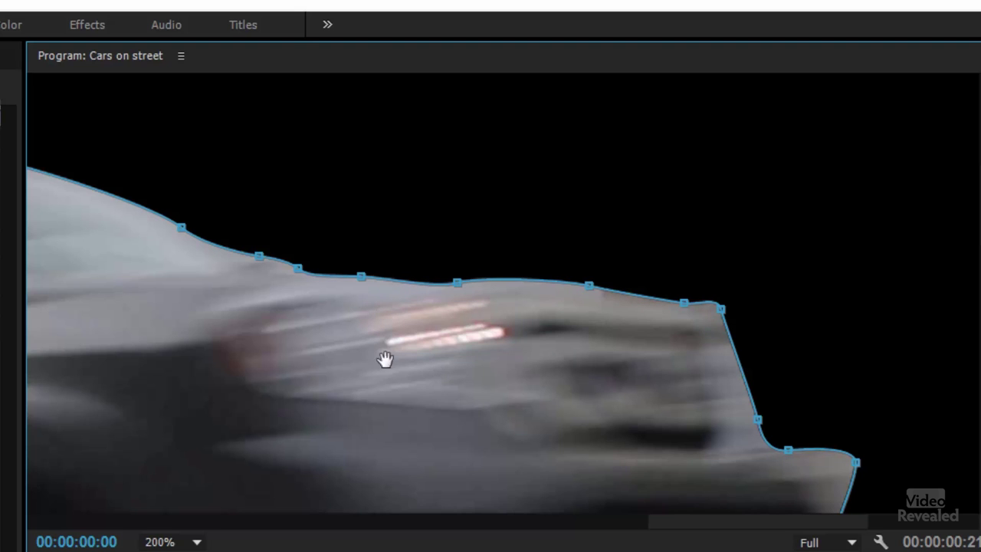
Fit the whole frame in the Program monitor and replace the Cars on street clip with a linked After Effects composition.
{"action": "left_click", "coordinate": [184, 544]}
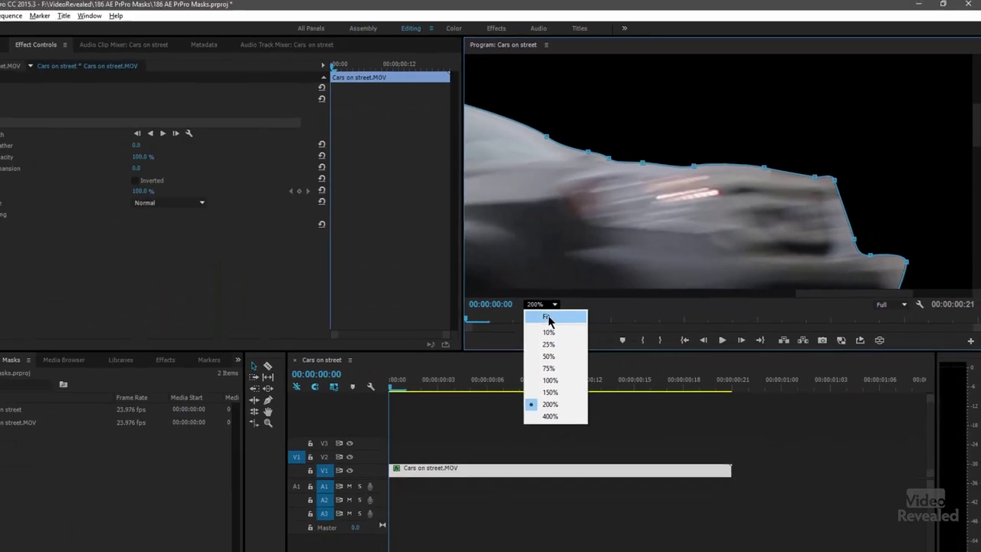
{"action": "left_click", "coordinate": [543, 324]}
{"action": "right_click", "coordinate": [504, 445]}
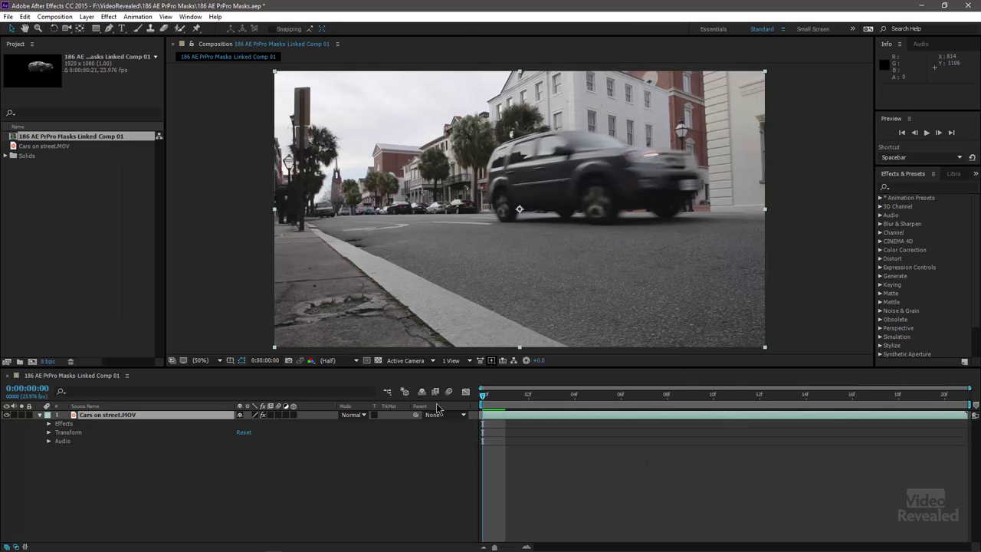
In After Effects, select the Cars on street.MOV layer in the linked composition and activate the Pen tool.
{"action": "left_click", "coordinate": [366, 464]}
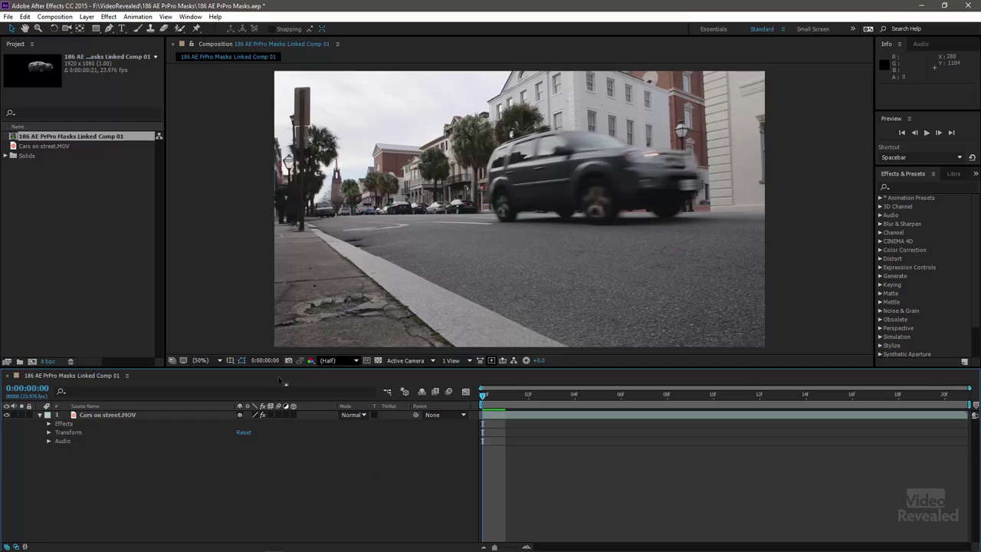
{"action": "left_click", "coordinate": [117, 417]}
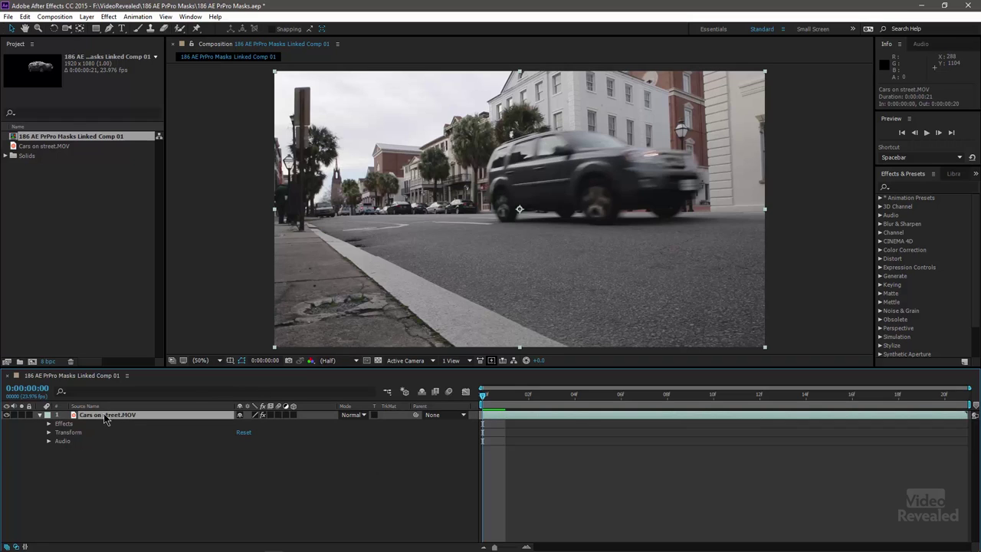
{"action": "left_click", "coordinate": [11, 147]}
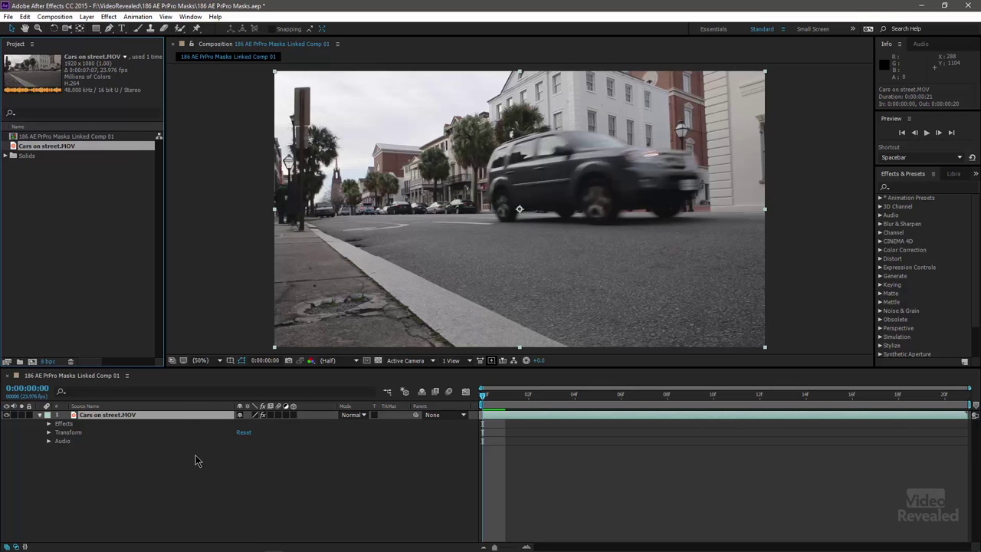
{"action": "left_click", "coordinate": [15, 136]}
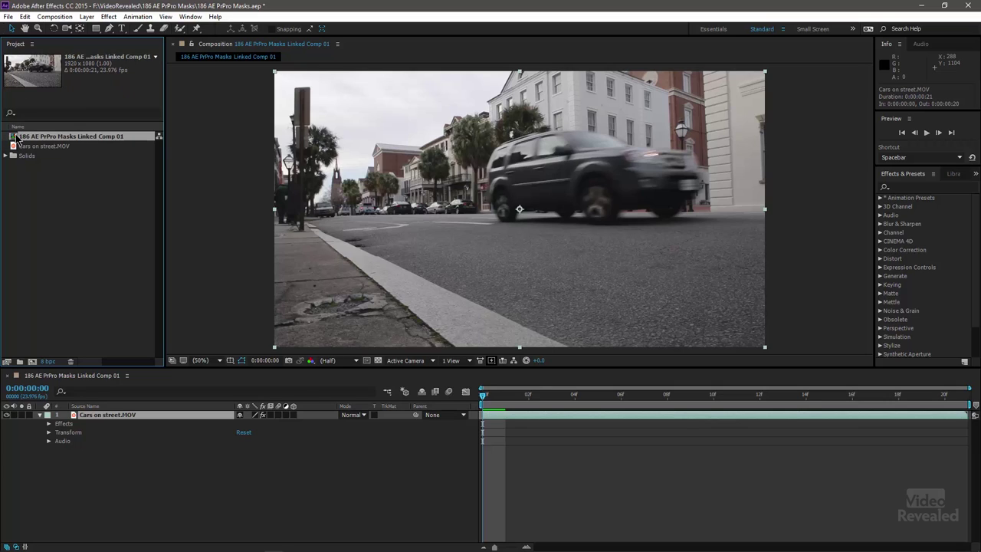
{"action": "left_click", "coordinate": [105, 423]}
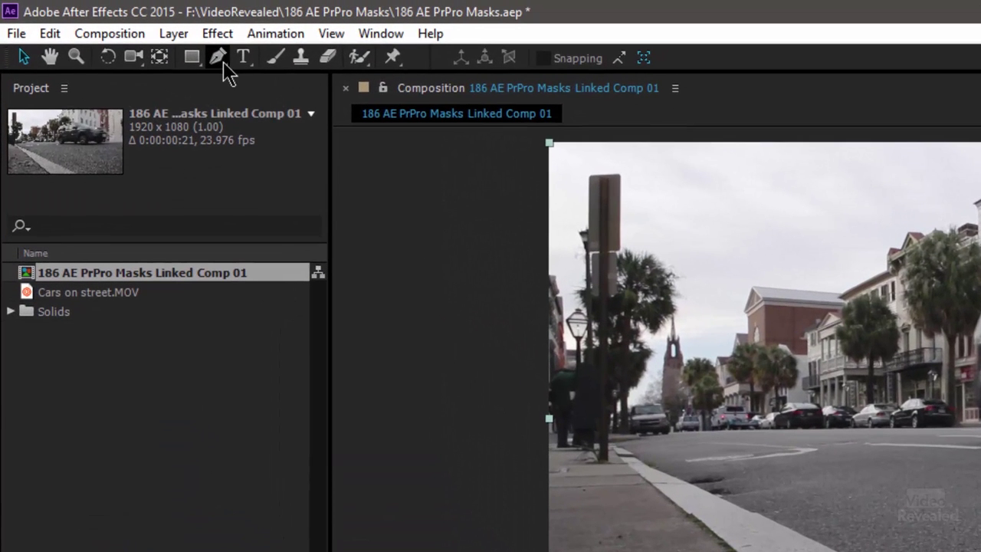
{"action": "left_click", "coordinate": [220, 58]}
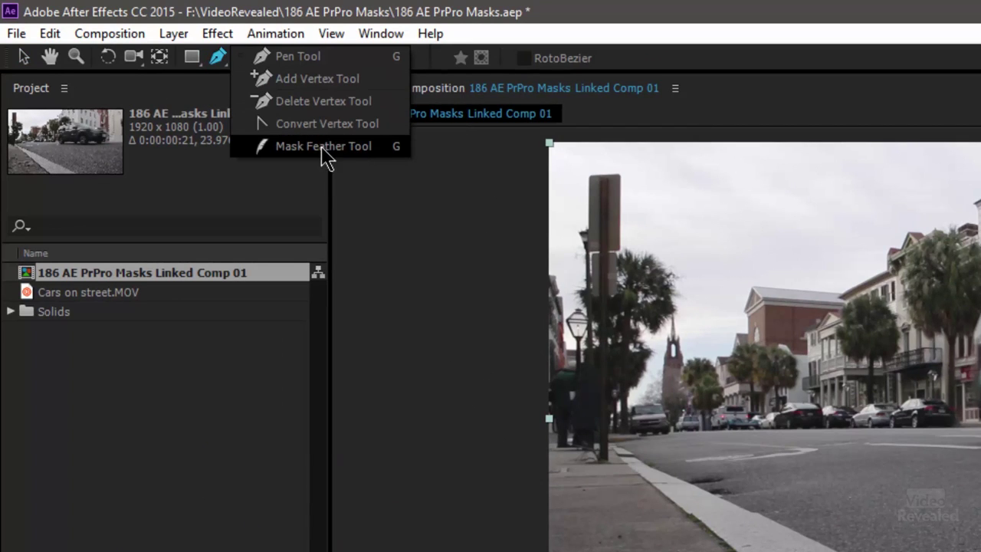
{"action": "left_click", "coordinate": [283, 59]}
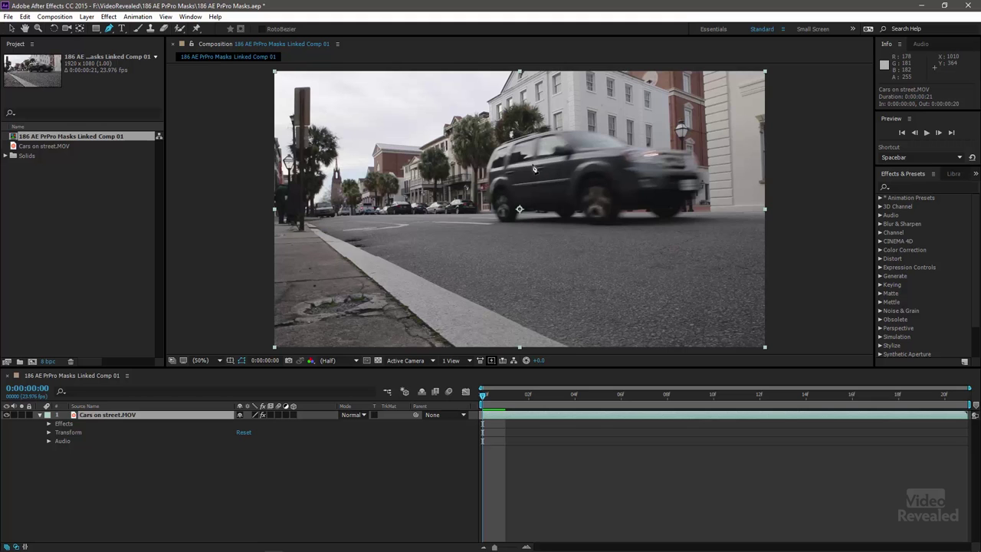
Maximize the composition view and examine the rear end of the SUV's roof at 800% magnification.
{"action": "key", "text": "grave"}
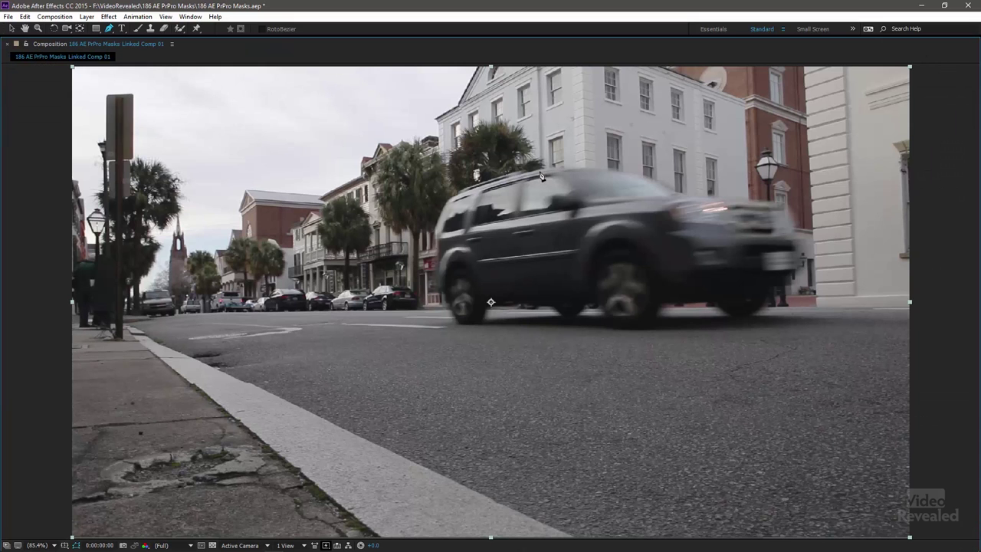
{"action": "key", "text": "period"}
{"action": "key", "text": "period"}
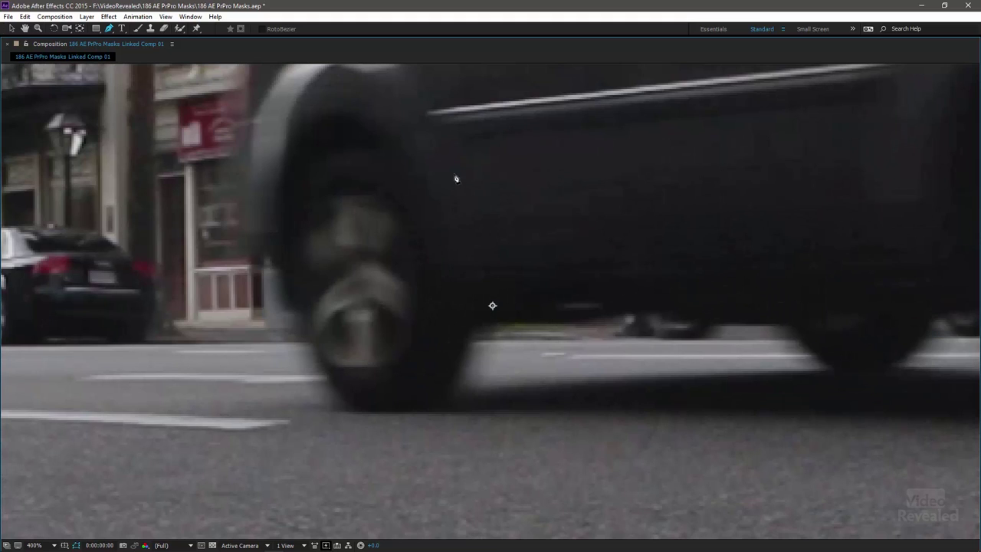
{"action": "key", "text": "comma"}
{"action": "key", "text": "comma"}
{"action": "key", "text": "comma"}
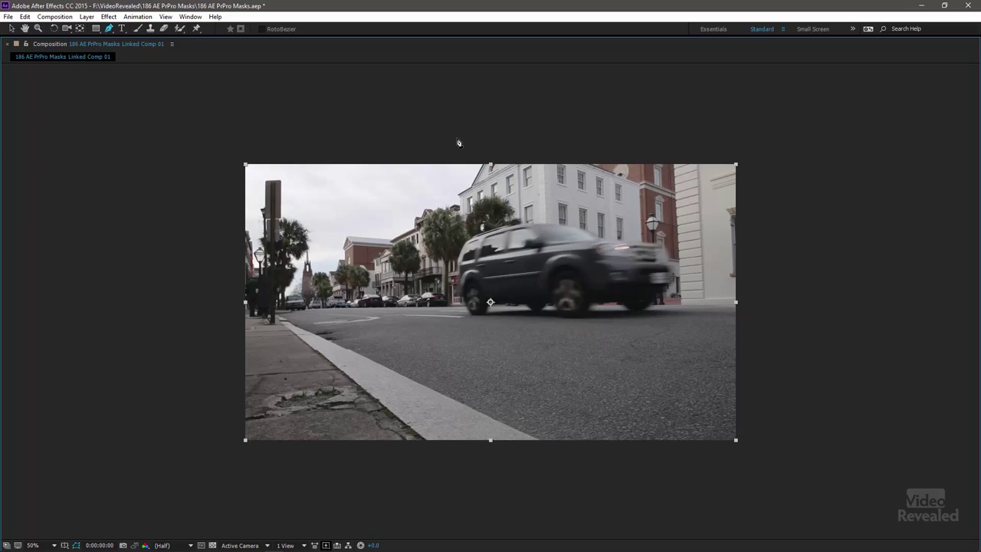
{"action": "key", "text": "period"}
{"action": "key", "text": "period"}
{"action": "key", "text": "period"}
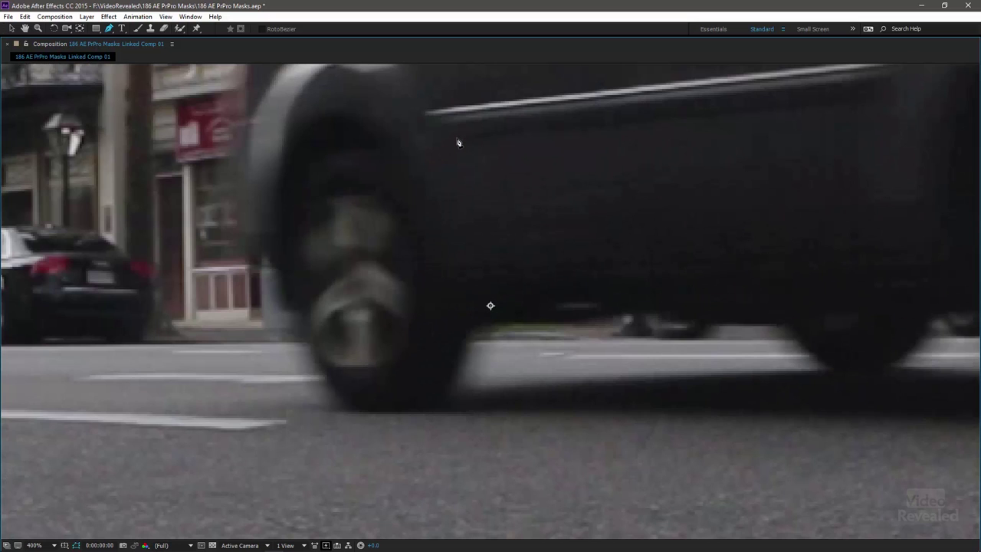
{"action": "left_click_drag", "start_coordinate": [469, 111], "coordinate": [471, 278]}
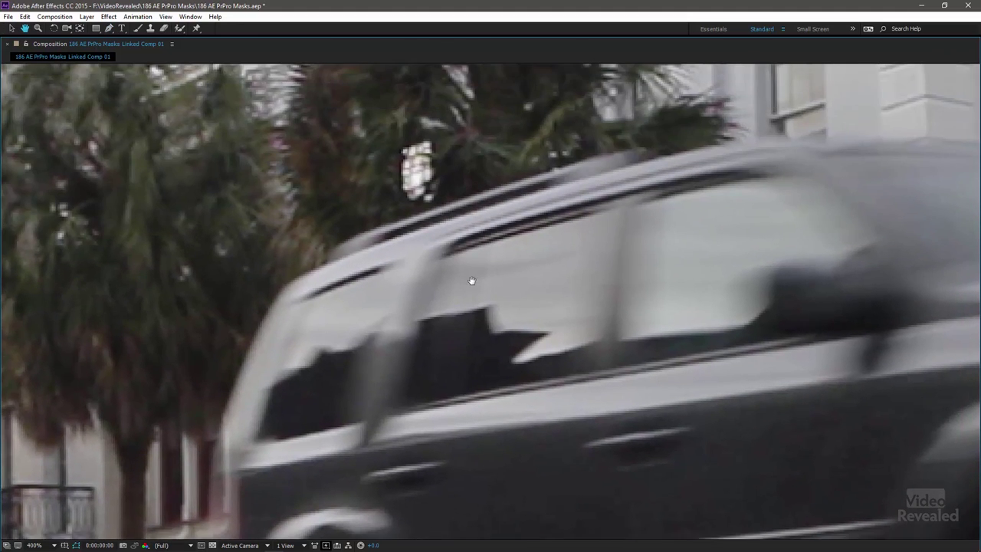
{"action": "key", "text": "g"}
{"action": "scroll", "coordinate": [368, 289], "scroll_direction": "up", "scroll_amount": 2}
{"action": "scroll", "coordinate": [341, 282], "scroll_direction": "down", "scroll_amount": 1}
{"action": "key", "text": "h"}
{"action": "left_click_drag", "start_coordinate": [335, 280], "coordinate": [388, 253]}
{"action": "key", "text": "g"}
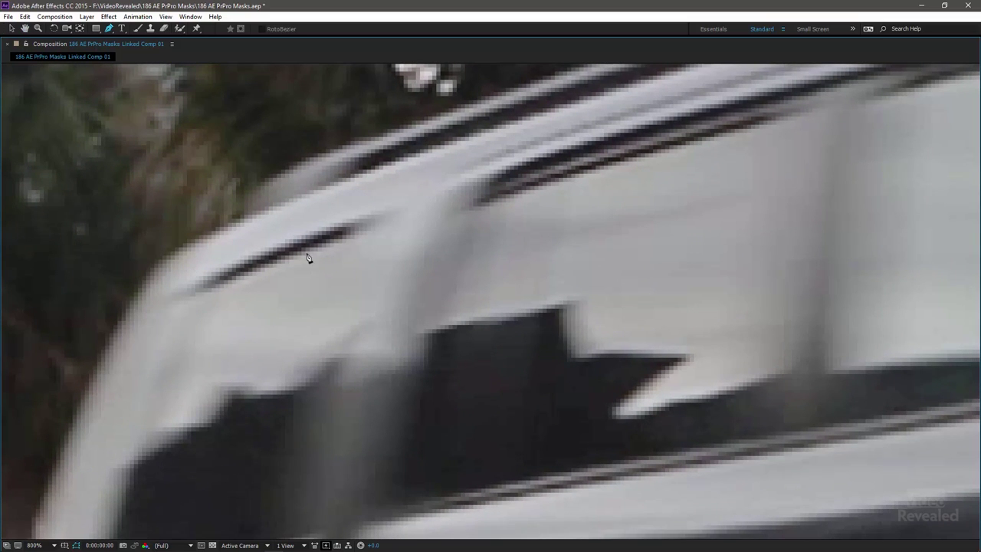
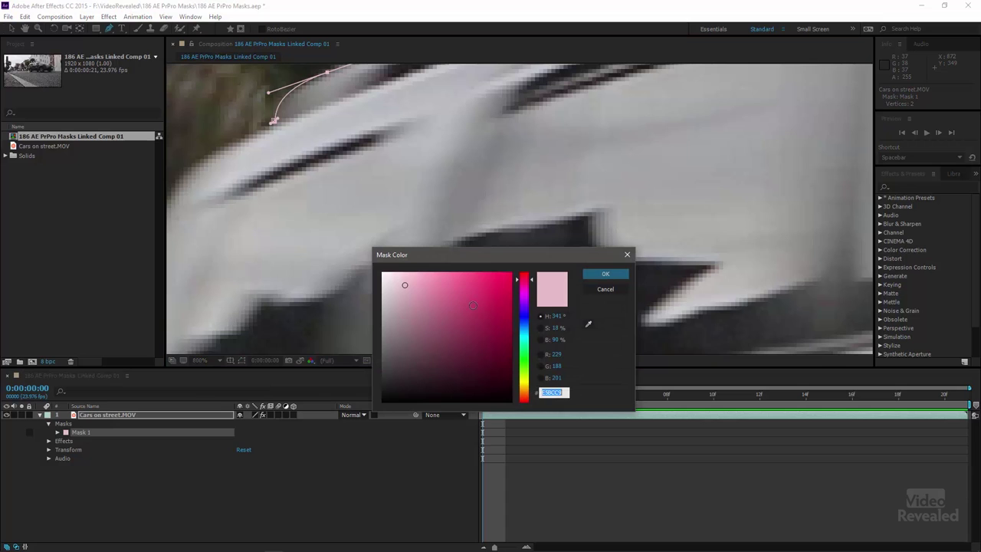
Change the outline colour of Mask 1 to bright blue, 0030FF.
{"action": "left_click", "coordinate": [519, 328]}
{"action": "left_click", "coordinate": [514, 271]}
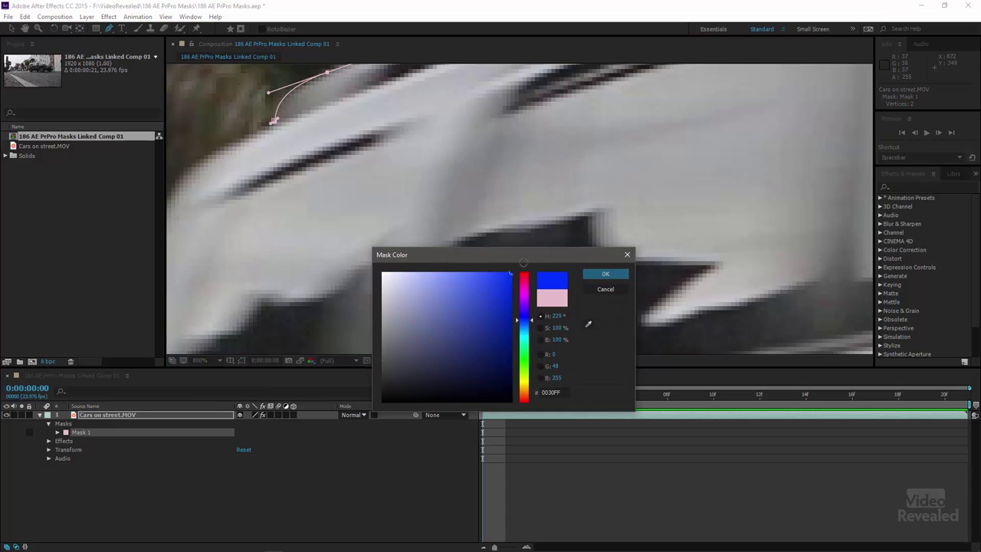
{"action": "left_click", "coordinate": [601, 274]}
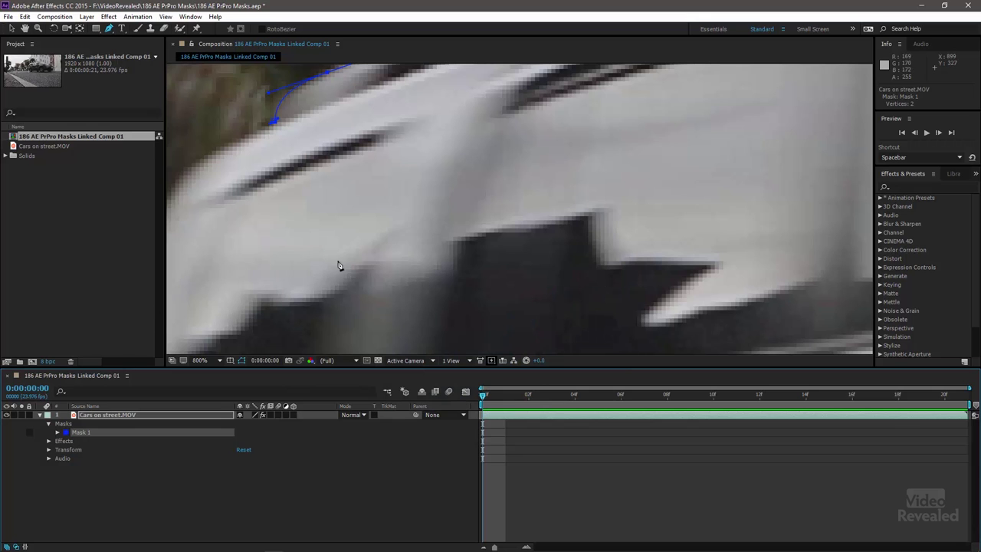
Maximize the composition view and continue the mask path along the top of the roof rack to its front end.
{"action": "key", "text": "grave"}
{"action": "left_click_drag", "start_coordinate": [457, 129], "coordinate": [346, 256]}
{"action": "left_click", "coordinate": [582, 154]}
{"action": "left_click", "coordinate": [622, 142]}
{"action": "left_click", "coordinate": [663, 132]}
{"action": "left_click_drag", "start_coordinate": [730, 115], "coordinate": [739, 131]}
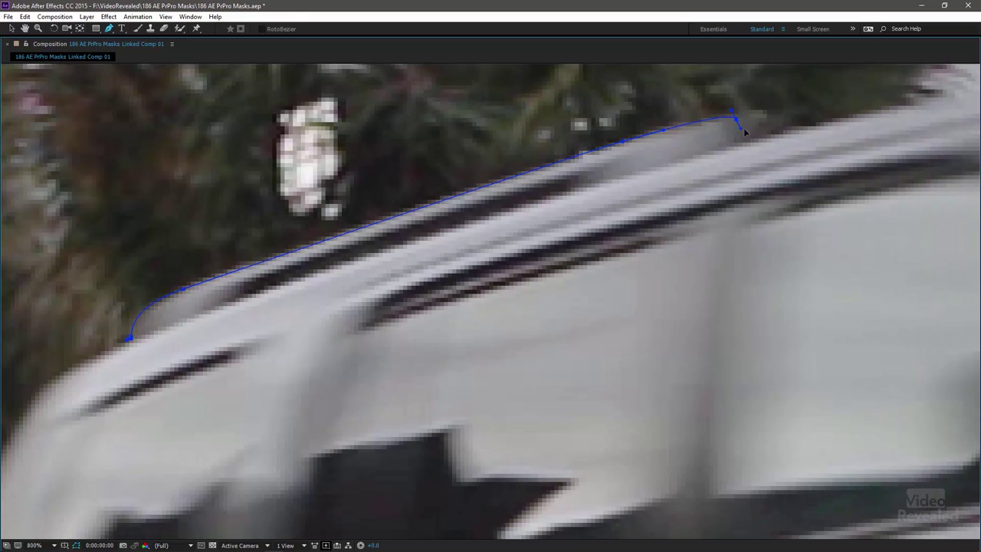
Continue the mask path from the roof rack's front end along the roof toward the windshield with smooth points.
{"action": "left_click", "coordinate": [790, 134]}
{"action": "left_click", "coordinate": [823, 124]}
{"action": "left_click", "coordinate": [856, 116]}
{"action": "left_click_drag", "start_coordinate": [894, 131], "coordinate": [364, 272]}
{"action": "left_click", "coordinate": [570, 236]}
{"action": "left_click", "coordinate": [639, 236]}
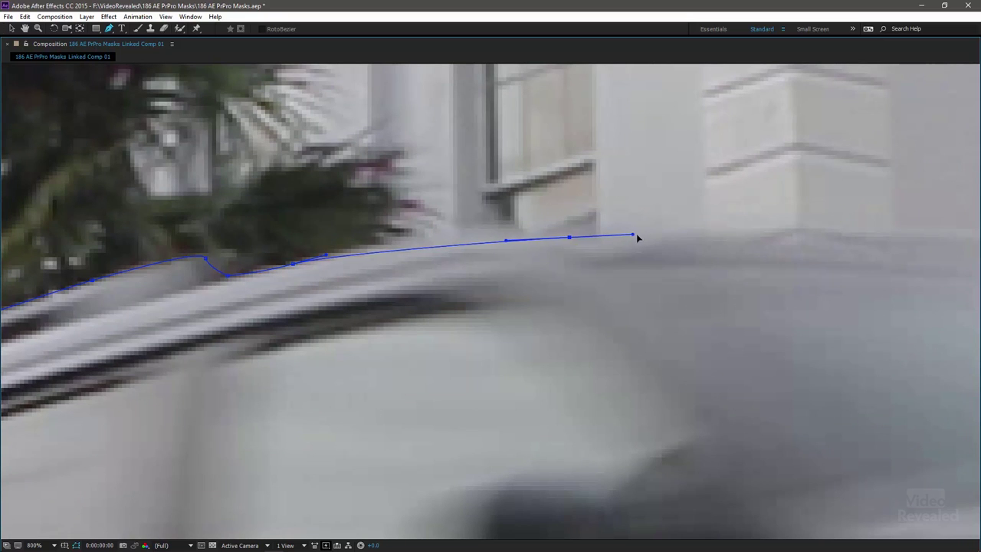
Trace the mask path down the windshield edge and along the top of the hood with curved points.
{"action": "left_click_drag", "start_coordinate": [735, 303], "coordinate": [405, 302]}
{"action": "scroll", "coordinate": [470, 312], "scroll_direction": "down", "scroll_amount": 1}
{"action": "left_click_drag", "start_coordinate": [477, 317], "coordinate": [653, 226]}
{"action": "left_click_drag", "start_coordinate": [800, 293], "coordinate": [605, 323]}
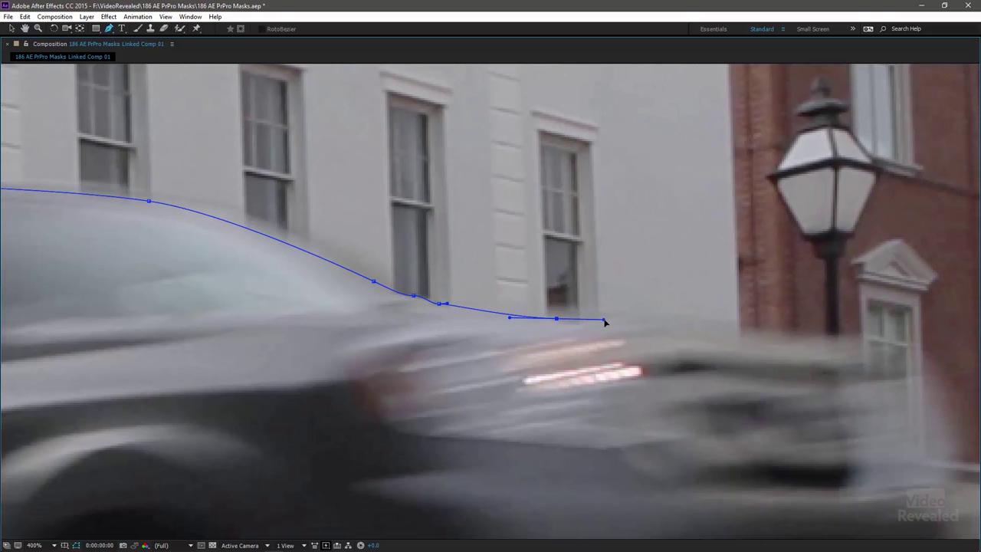
{"action": "left_click_drag", "start_coordinate": [706, 326], "coordinate": [741, 328]}
Curve the mask path around the hood's front corner and down the grille and front bumper to the license plate.
{"action": "left_click_drag", "start_coordinate": [771, 358], "coordinate": [681, 215]}
{"action": "left_click_drag", "start_coordinate": [738, 330], "coordinate": [664, 283]}
{"action": "left_click", "coordinate": [660, 272]}
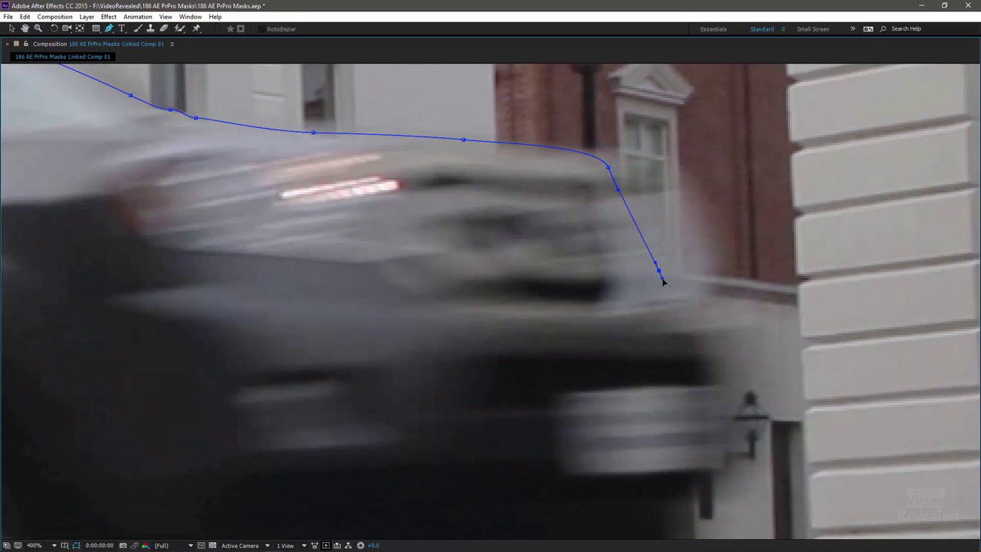
{"action": "left_click_drag", "start_coordinate": [728, 333], "coordinate": [723, 404]}
{"action": "left_click_drag", "start_coordinate": [709, 462], "coordinate": [734, 276]}
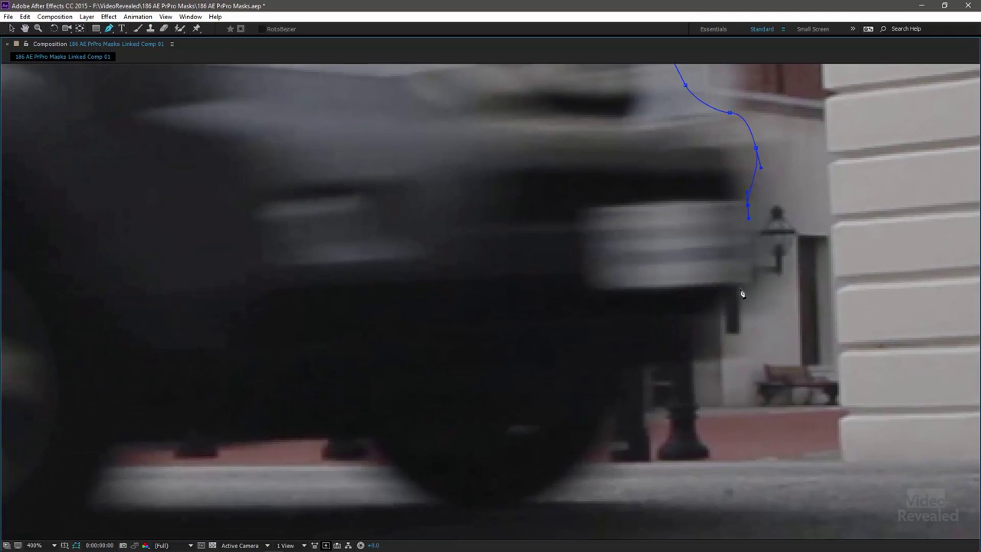
Trace the mask path around the license plate and under the front bumper to the far front wheel.
{"action": "left_click", "coordinate": [748, 288]}
{"action": "left_click", "coordinate": [718, 293]}
{"action": "left_click_drag", "start_coordinate": [687, 357], "coordinate": [648, 302]}
{"action": "left_click", "coordinate": [603, 367]}
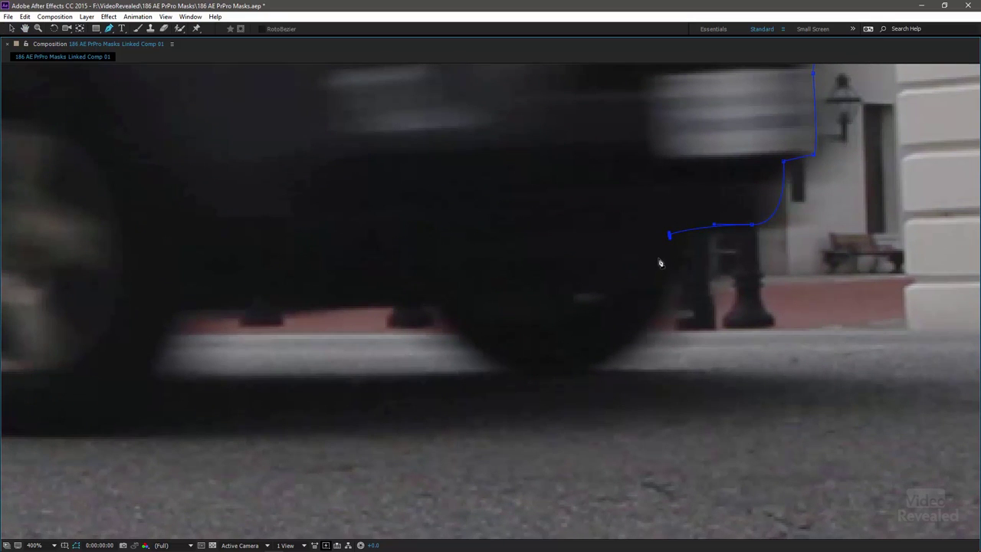
Curve the mask path around the far front wheel and run it straight along the underbody to the near front wheel.
{"action": "left_click", "coordinate": [668, 235], "text": "alt"}
{"action": "left_click_drag", "start_coordinate": [560, 363], "coordinate": [444, 361]}
{"action": "left_click", "coordinate": [436, 302]}
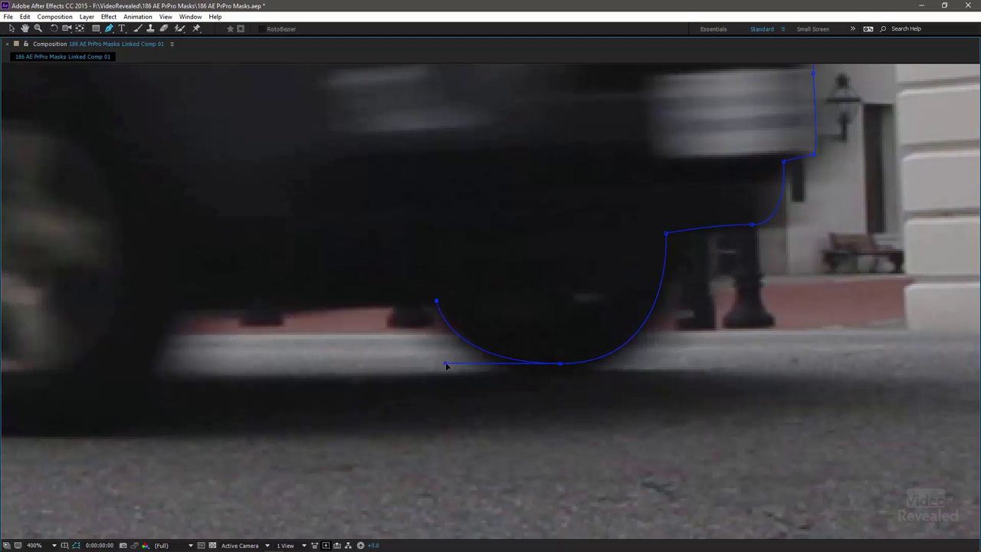
{"action": "left_click_drag", "start_coordinate": [557, 313], "coordinate": [597, 284]}
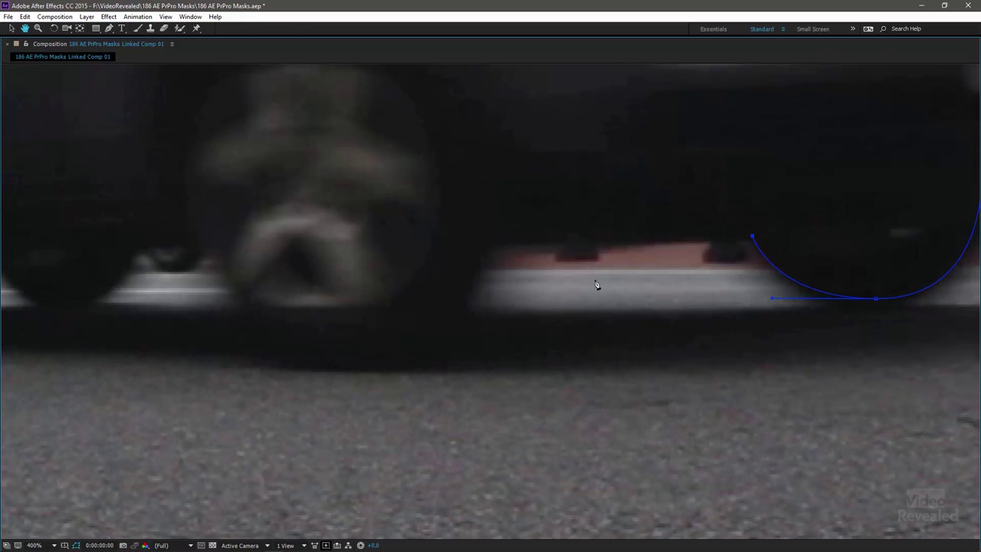
{"action": "left_click", "coordinate": [488, 246]}
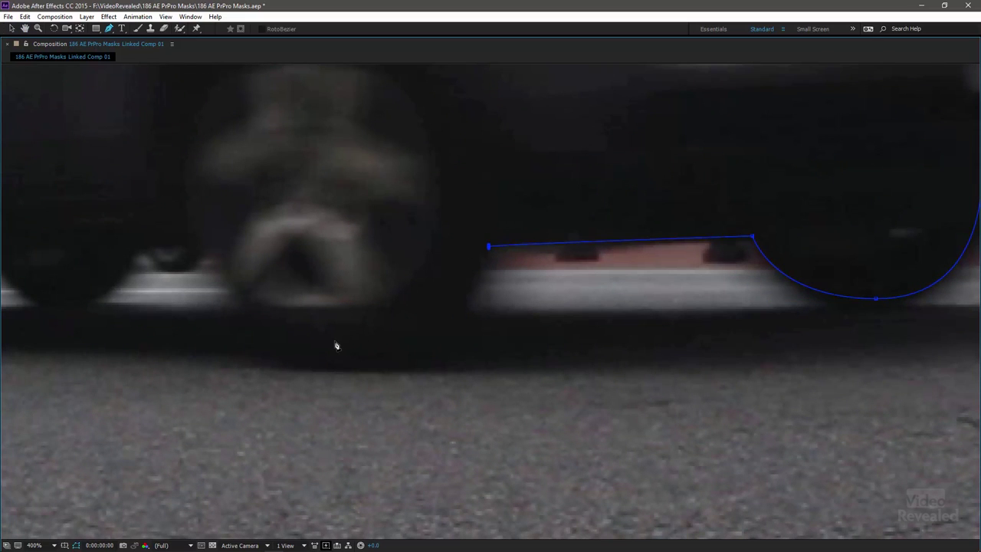
Curve the mask path around the bottom of the near front wheel and adjust the bottom point's handle to fit the tyre.
{"action": "left_click_drag", "start_coordinate": [336, 349], "coordinate": [220, 353]}
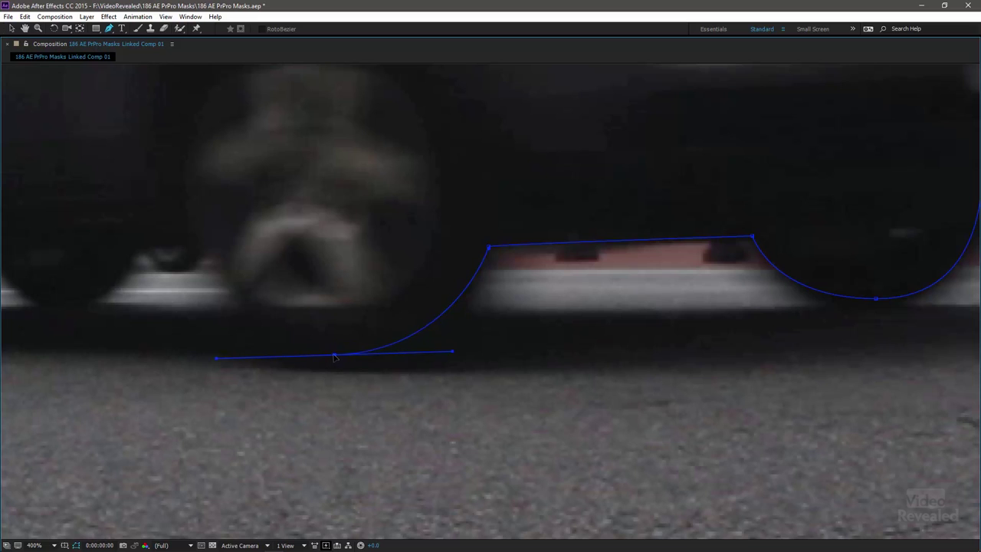
{"action": "left_click", "coordinate": [201, 239]}
{"action": "left_click_drag", "start_coordinate": [216, 353], "coordinate": [253, 350]}
Continue the mask path along the underbody and curve it around the far rear wheel.
{"action": "left_click_drag", "start_coordinate": [232, 390], "coordinate": [688, 392]}
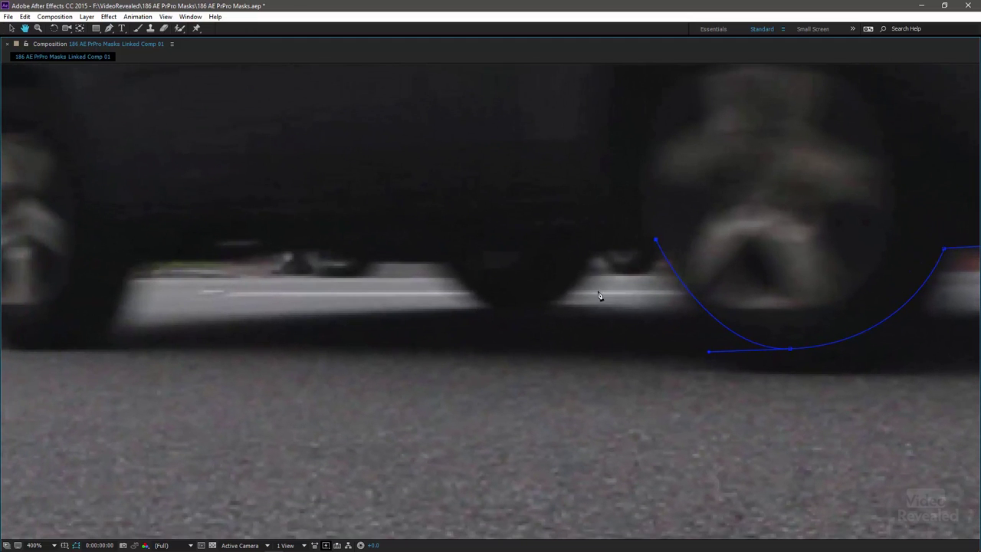
{"action": "left_click", "coordinate": [591, 252]}
{"action": "left_click_drag", "start_coordinate": [518, 308], "coordinate": [463, 314]}
{"action": "left_click", "coordinate": [440, 265]}
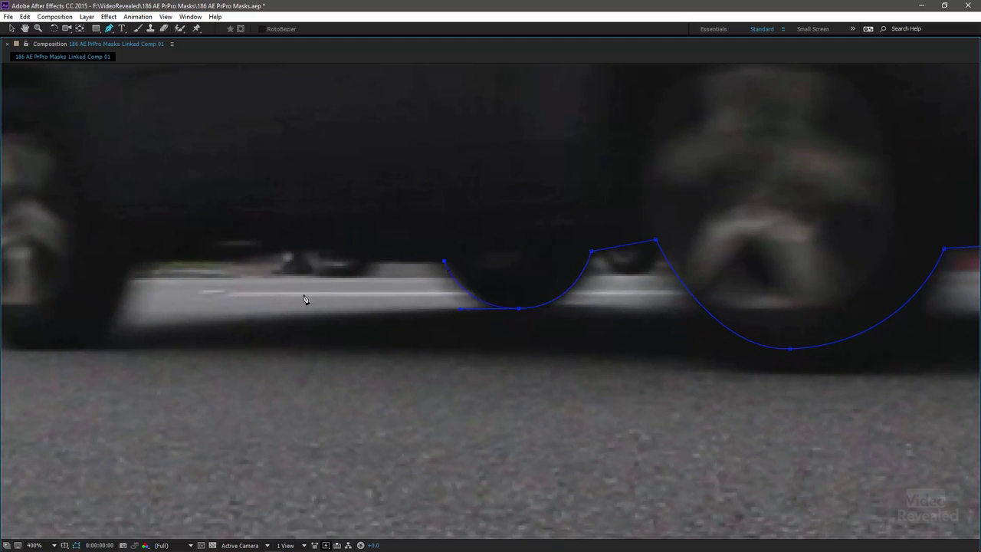
Run the mask path along the underbody to the near rear wheel and curve it around the tyre.
{"action": "left_click_drag", "start_coordinate": [144, 264], "coordinate": [400, 291]}
{"action": "left_click", "coordinate": [400, 289]}
{"action": "left_click", "coordinate": [376, 295]}
{"action": "left_click_drag", "start_coordinate": [305, 375], "coordinate": [283, 448]}
{"action": "left_click", "coordinate": [251, 317]}
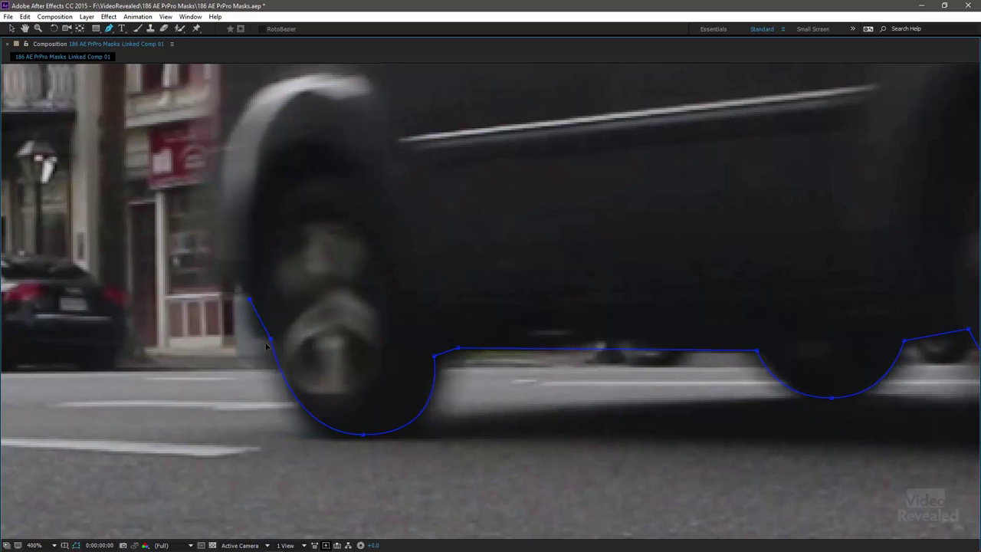
Trace the mask path up the SUV's rear and over the rear roof corner, closing it at the first roof rack point.
{"action": "left_click_drag", "start_coordinate": [228, 138], "coordinate": [173, 237]}
{"action": "left_click", "coordinate": [172, 184]}
{"action": "left_click_drag", "start_coordinate": [196, 176], "coordinate": [170, 318]}
{"action": "left_click", "coordinate": [192, 177]}
{"action": "left_click", "coordinate": [231, 152]}
{"action": "left_click", "coordinate": [244, 147]}
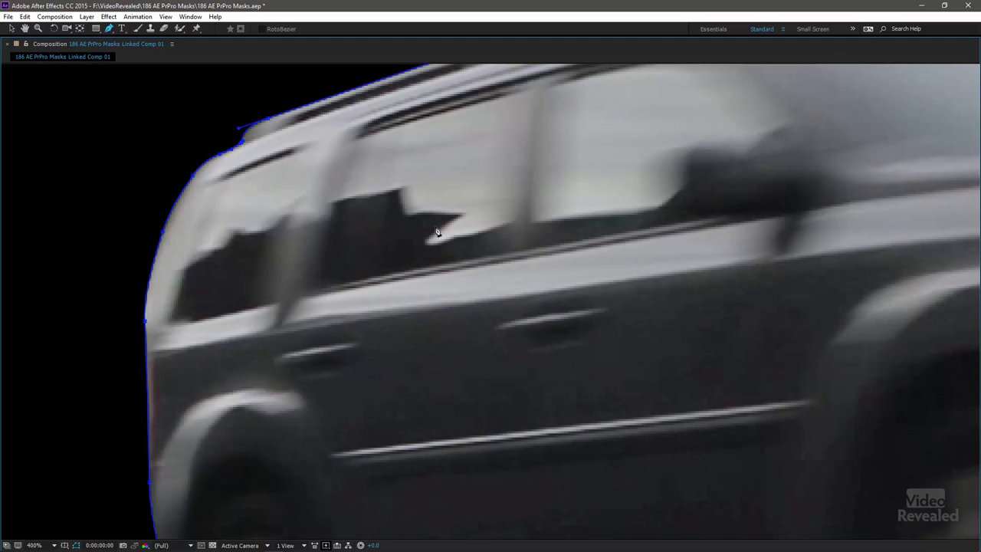
Bring the full panel layout back, expand Mask 1's properties on the Cars on street layer and select Mask Feather.
{"action": "key", "text": "/"}
{"action": "left_click_drag", "start_coordinate": [498, 271], "coordinate": [433, 274]}
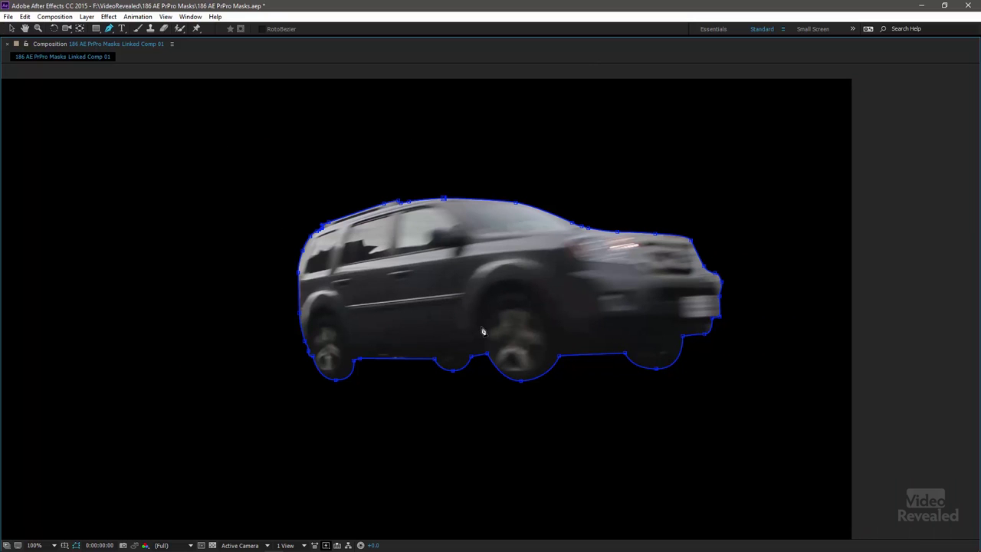
{"action": "key", "text": "grave"}
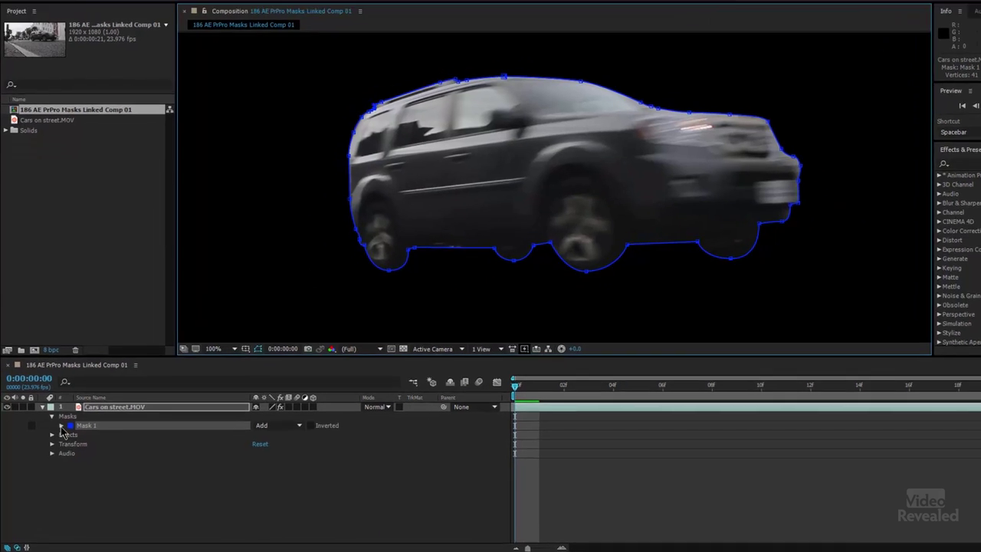
{"action": "left_click", "coordinate": [61, 426]}
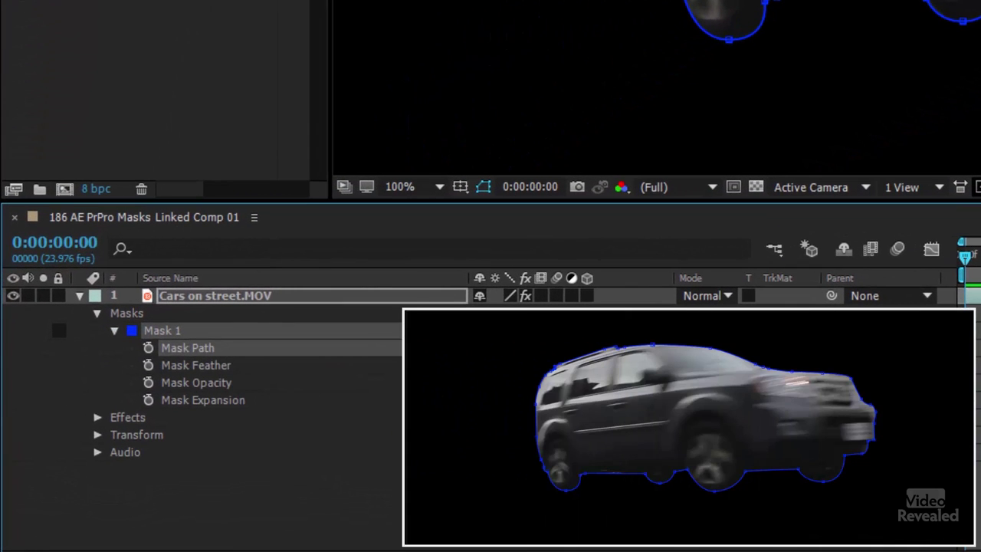
{"action": "left_click", "coordinate": [196, 365]}
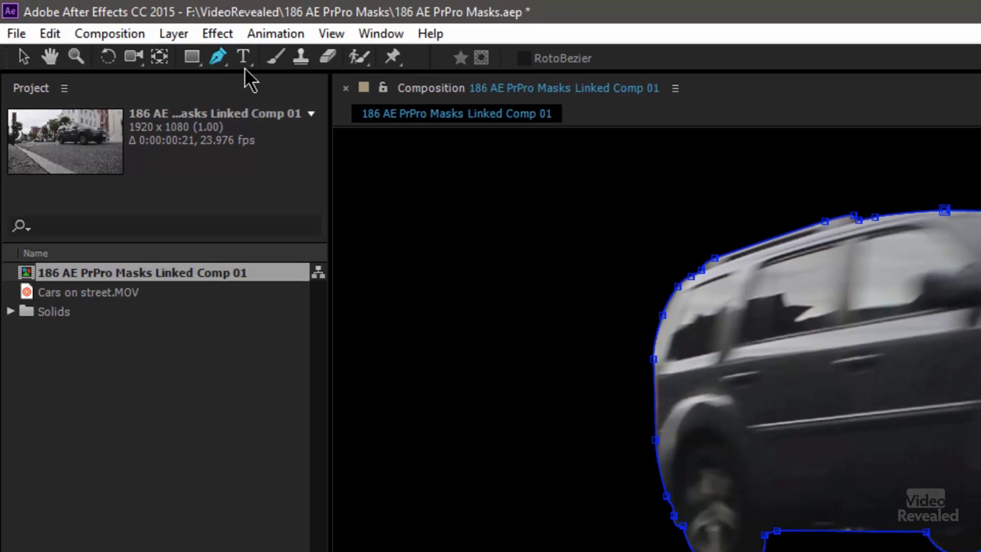
With the Mask Feather Tool, pull a feather boundary outward from the mask edge at the SUV's front bumper.
{"action": "left_click", "coordinate": [218, 60]}
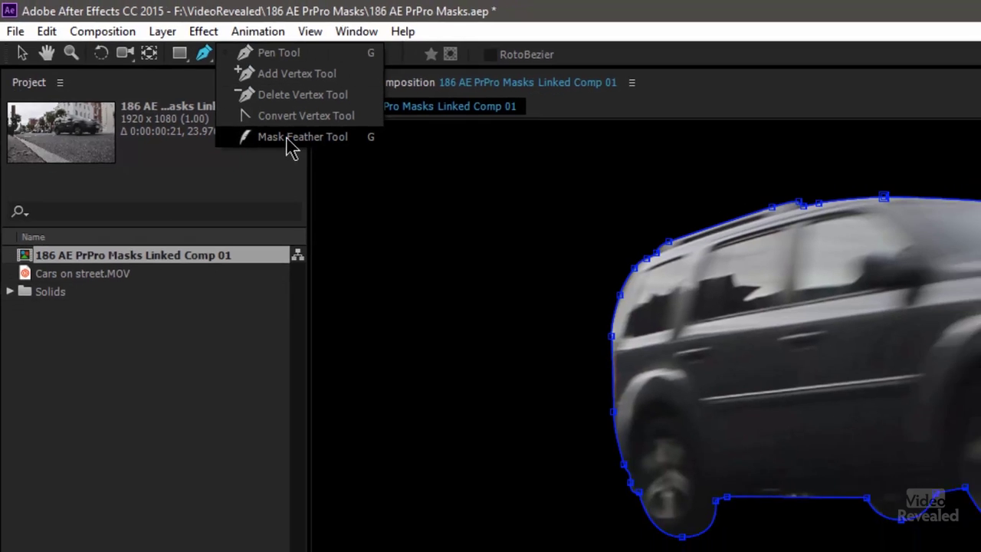
{"action": "left_click", "coordinate": [306, 150]}
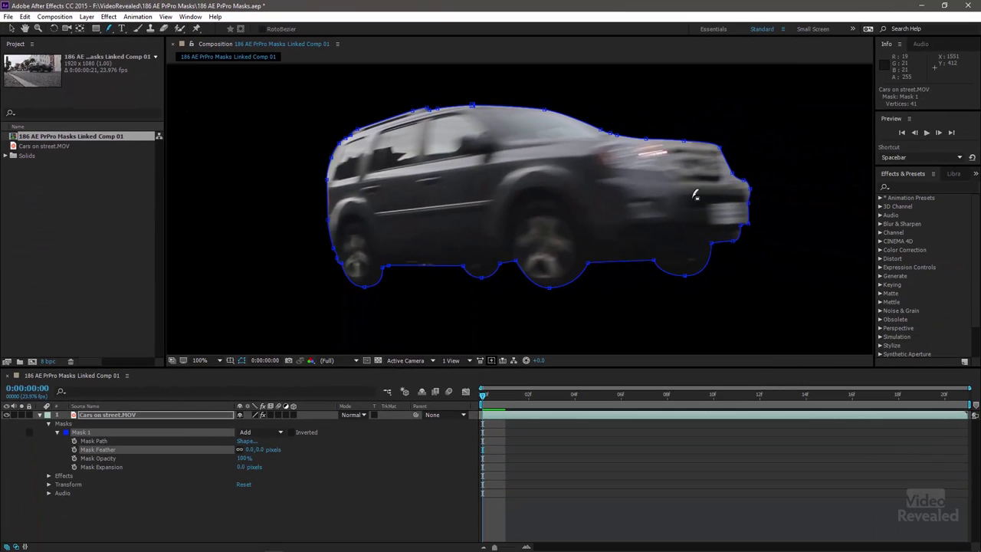
{"action": "key", "text": "grave"}
{"action": "scroll", "coordinate": [706, 279], "scroll_direction": "up", "scroll_amount": 3}
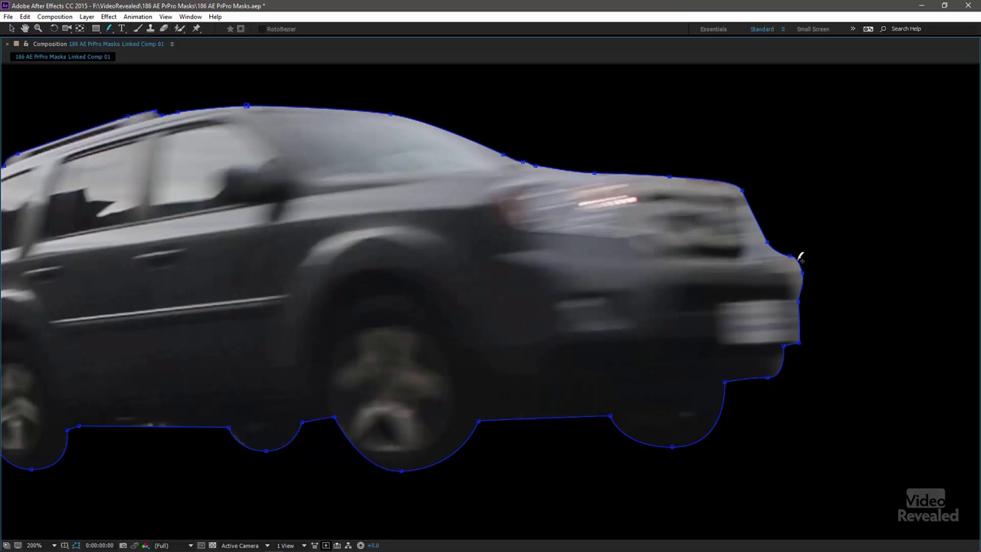
{"action": "left_click_drag", "start_coordinate": [801, 258], "coordinate": [826, 266]}
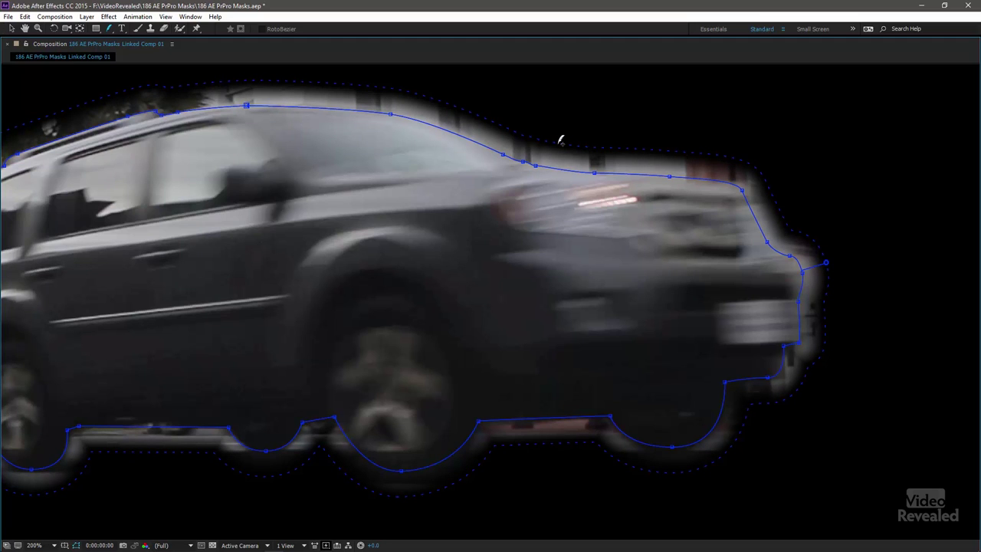
Vary the feather width with feather points at the windshield base, below the far front wheel, above the roof and at the roof rack.
{"action": "mouse_move", "coordinate": [559, 142]}
{"action": "left_mouse_down"}
{"action": "mouse_move", "coordinate": [552, 167]}
{"action": "mouse_move", "coordinate": [554, 158]}
{"action": "left_mouse_up"}
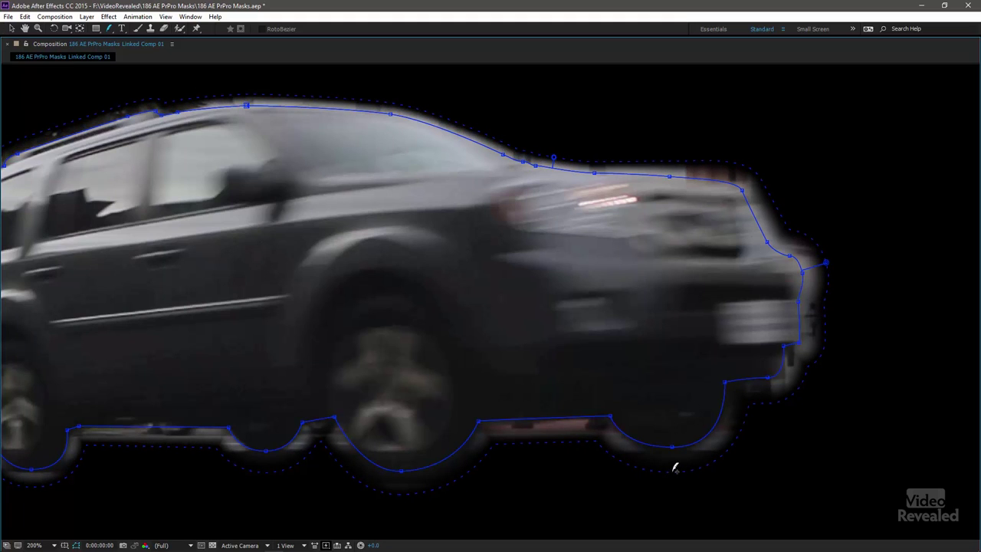
{"action": "left_click_drag", "start_coordinate": [674, 469], "coordinate": [671, 455]}
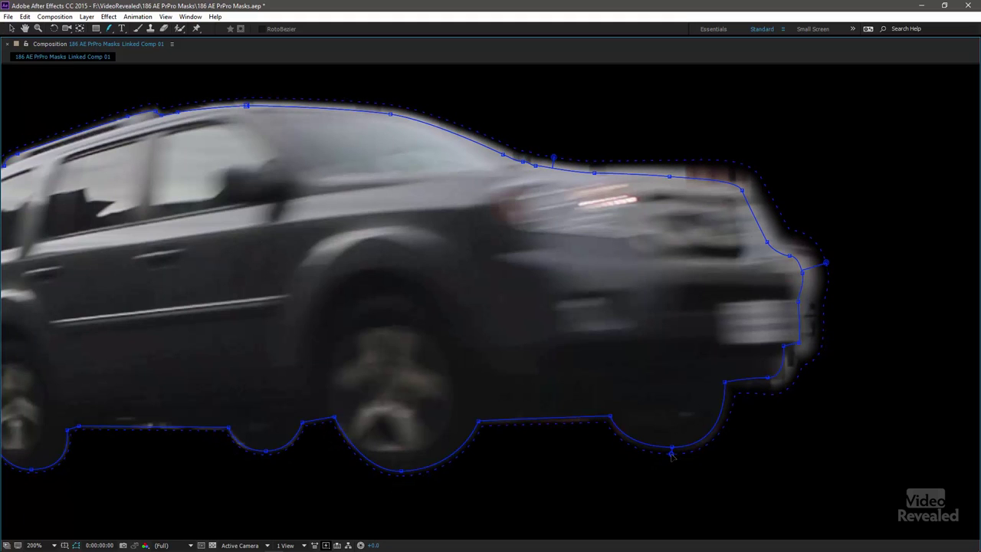
{"action": "left_click_drag", "start_coordinate": [387, 208], "coordinate": [651, 253]}
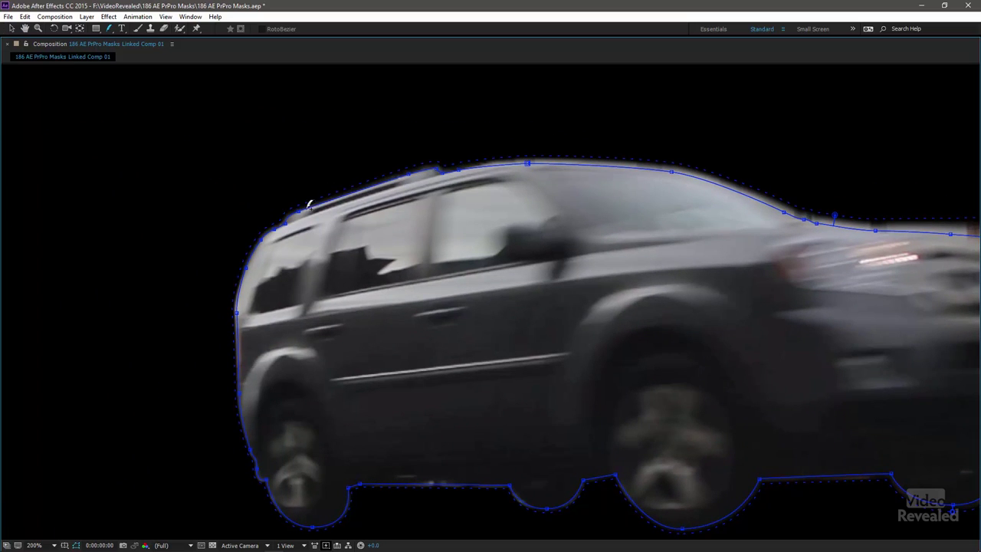
{"action": "left_click_drag", "start_coordinate": [575, 155], "coordinate": [577, 150]}
{"action": "left_click_drag", "start_coordinate": [420, 158], "coordinate": [418, 169]}
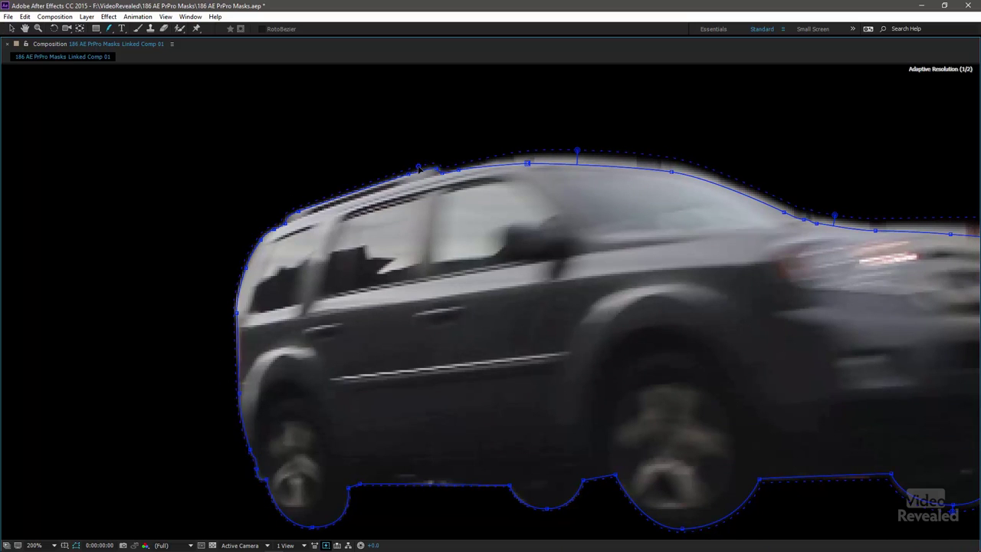
Move the front bumper's feather point closer to the mask path and add a tight feather point at the hood's front corner.
{"action": "left_click_drag", "start_coordinate": [534, 280], "coordinate": [362, 201]}
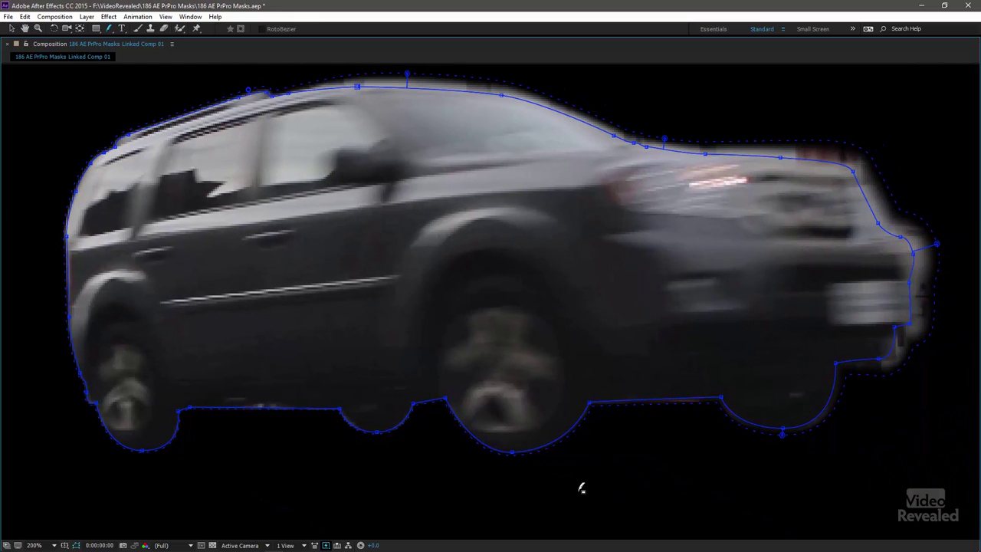
{"action": "key", "text": "v"}
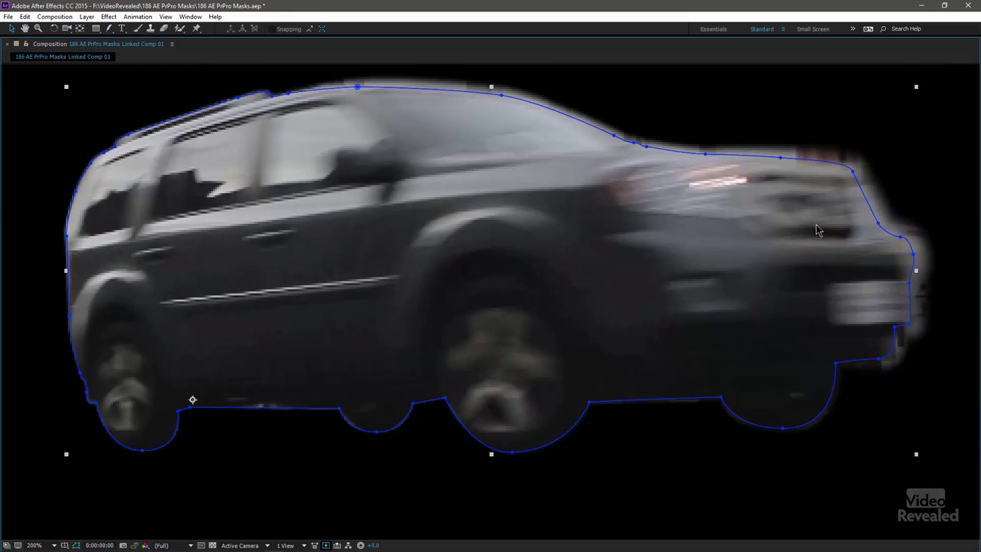
{"action": "key", "text": "g"}
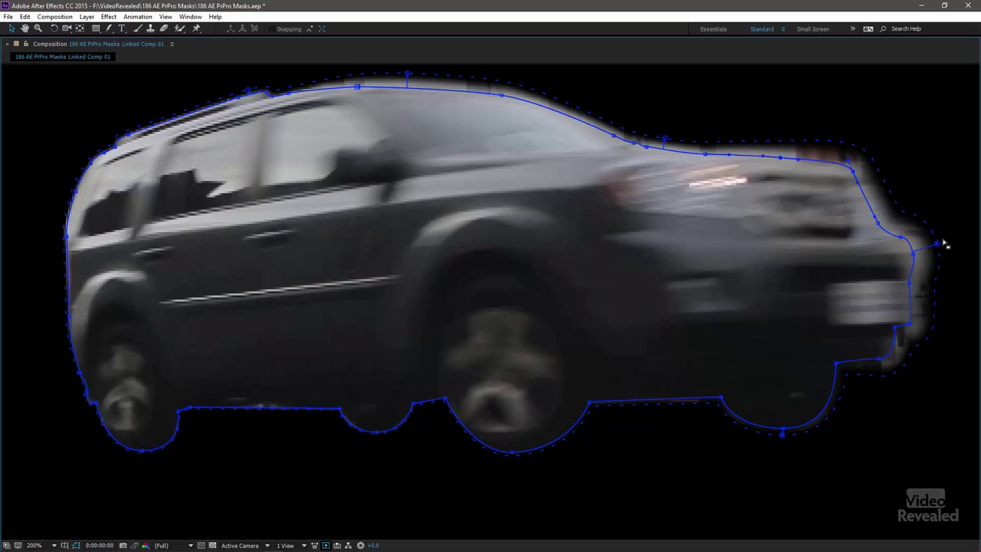
{"action": "left_click_drag", "start_coordinate": [937, 243], "coordinate": [929, 236]}
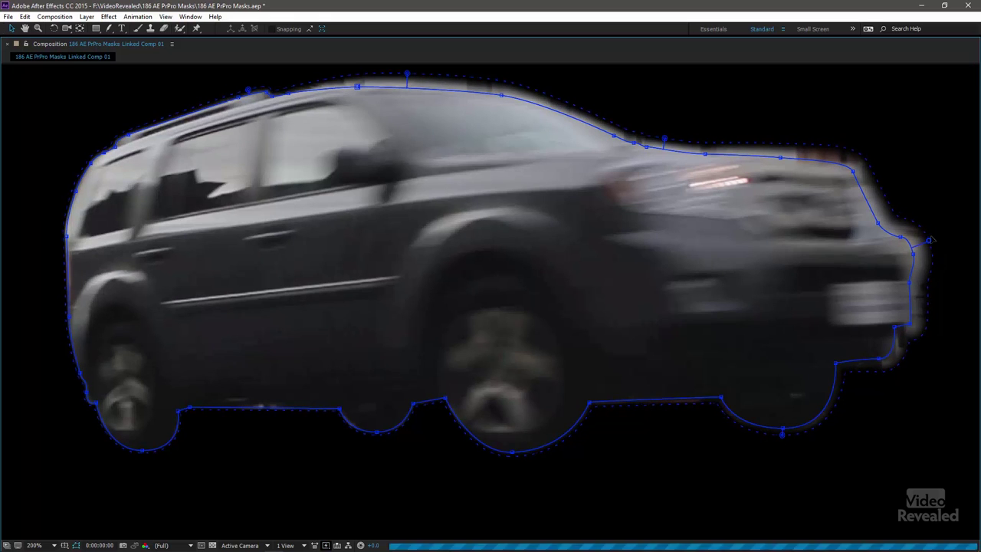
{"action": "key", "text": "g"}
{"action": "left_click_drag", "start_coordinate": [849, 143], "coordinate": [840, 159]}
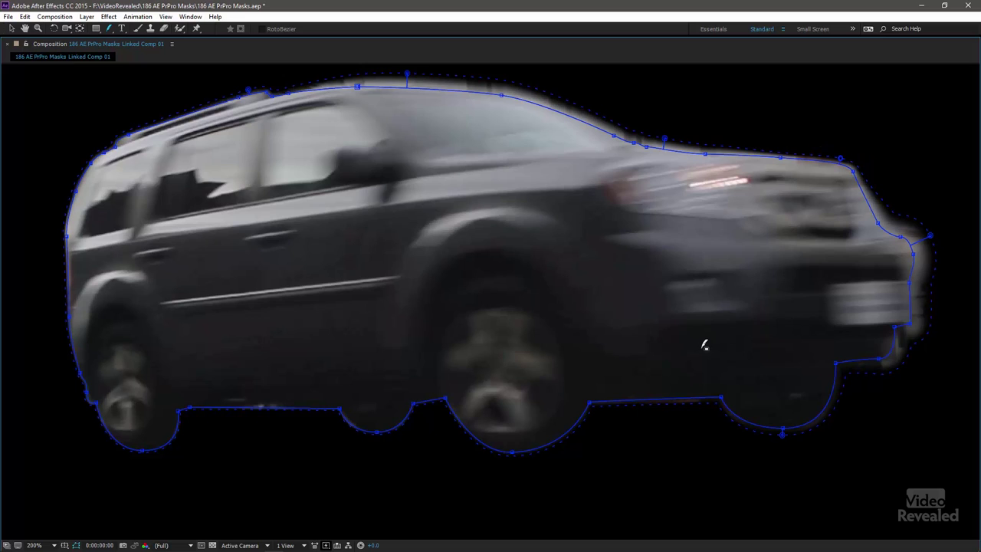
Try deleting the mask points along the underbody and around the far rear wheel, and undo the deletion.
{"action": "key", "text": "comma"}
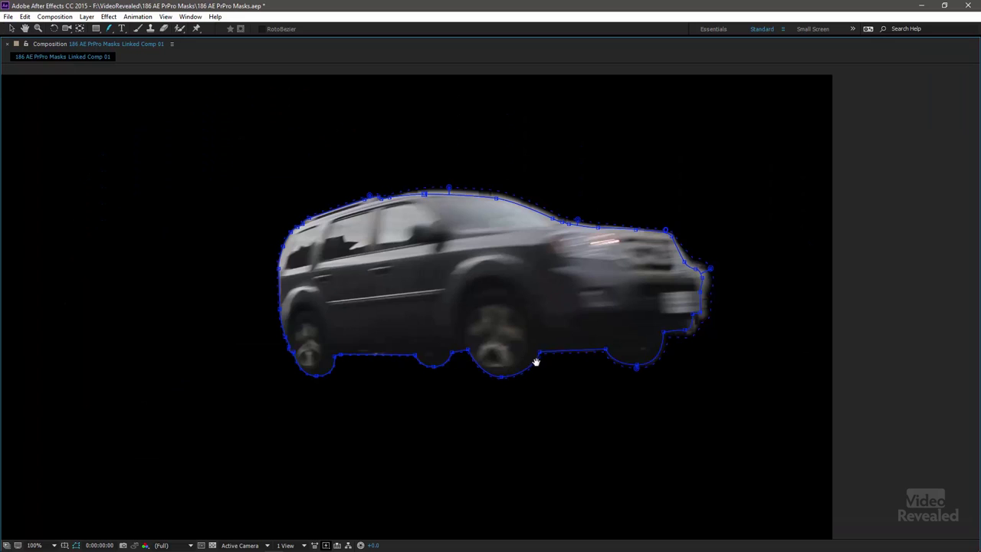
{"action": "left_click_drag", "start_coordinate": [535, 362], "coordinate": [707, 317]}
{"action": "key", "text": "v"}
{"action": "key", "text": "ctrl+t"}
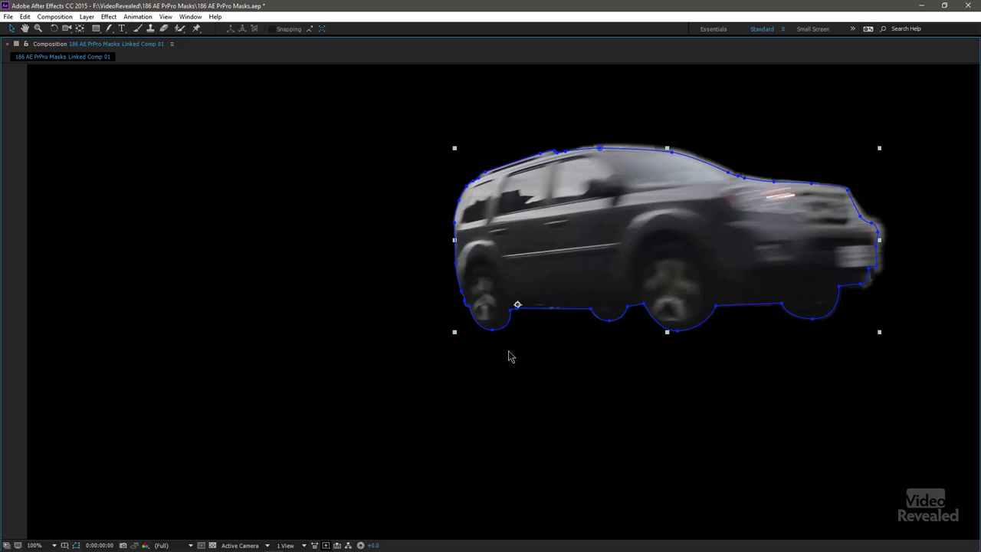
{"action": "key", "text": "period"}
{"action": "key", "text": "period"}
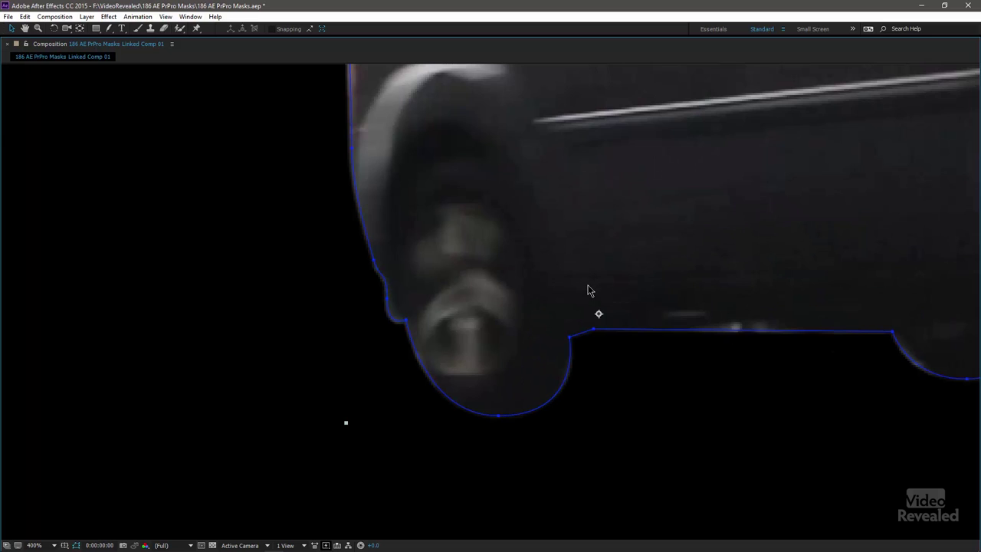
{"action": "left_click_drag", "start_coordinate": [605, 300], "coordinate": [404, 289]}
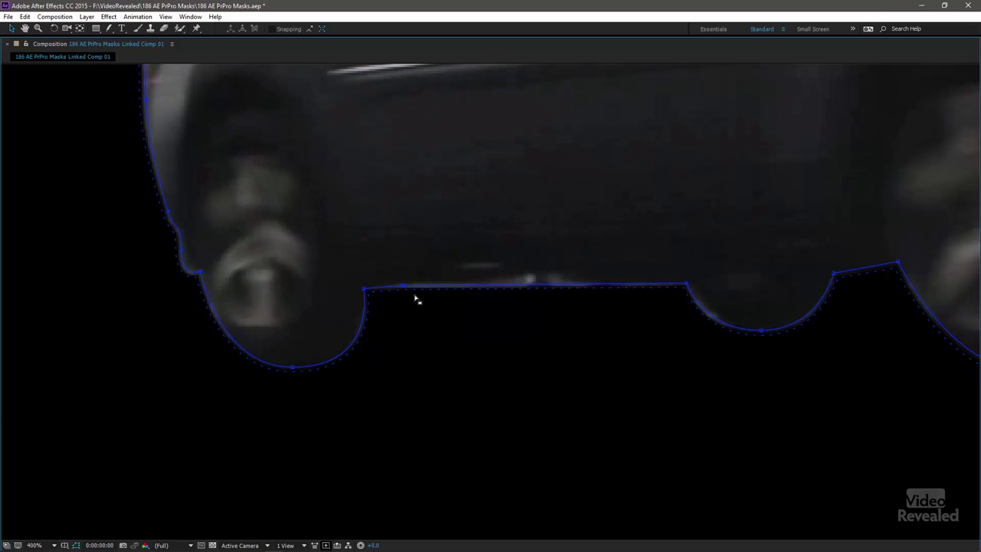
{"action": "left_click_drag", "start_coordinate": [469, 420], "coordinate": [843, 253]}
{"action": "key", "text": "Delete"}
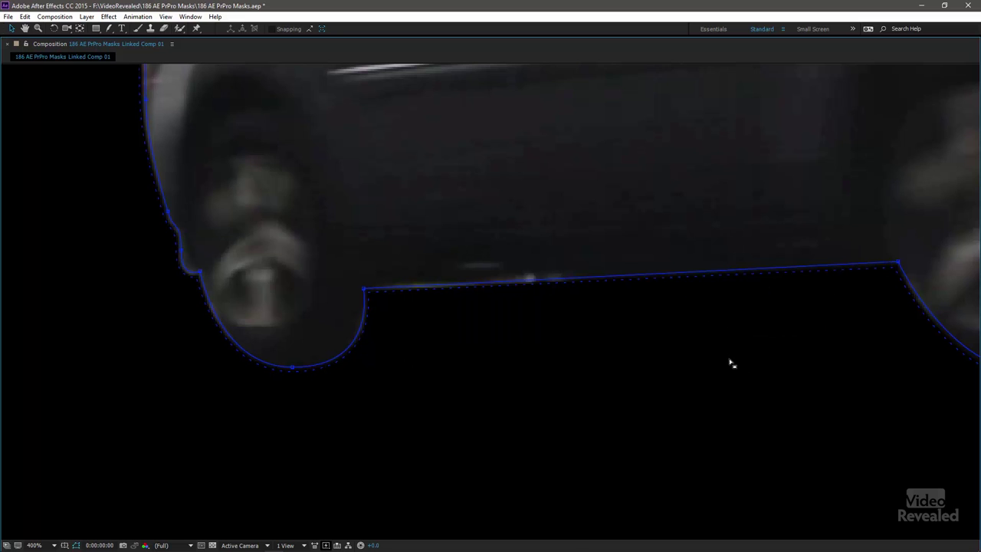
{"action": "key", "text": "ctrl+z"}
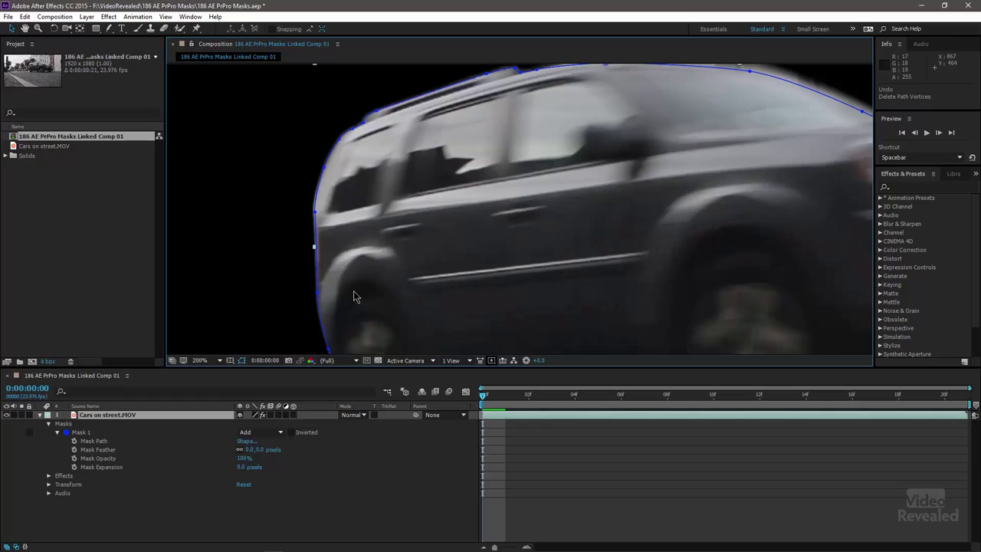
Start a second pen mask at the upper front corner of the rear door window and trace down its front edge.
{"action": "left_click_drag", "start_coordinate": [399, 169], "coordinate": [311, 181]}
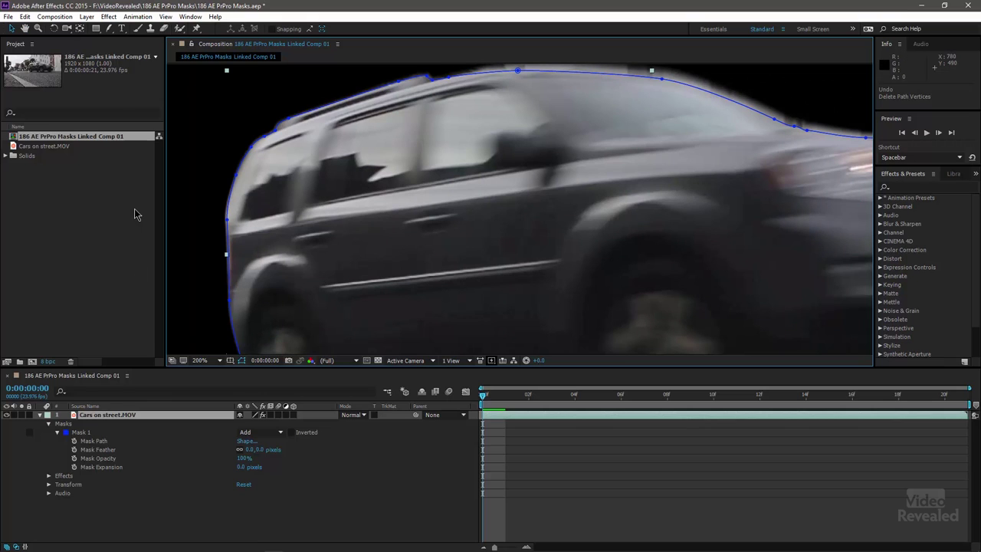
{"action": "left_click_drag", "start_coordinate": [108, 29], "coordinate": [134, 35]}
{"action": "scroll", "coordinate": [365, 142], "scroll_direction": "up", "scroll_amount": 3}
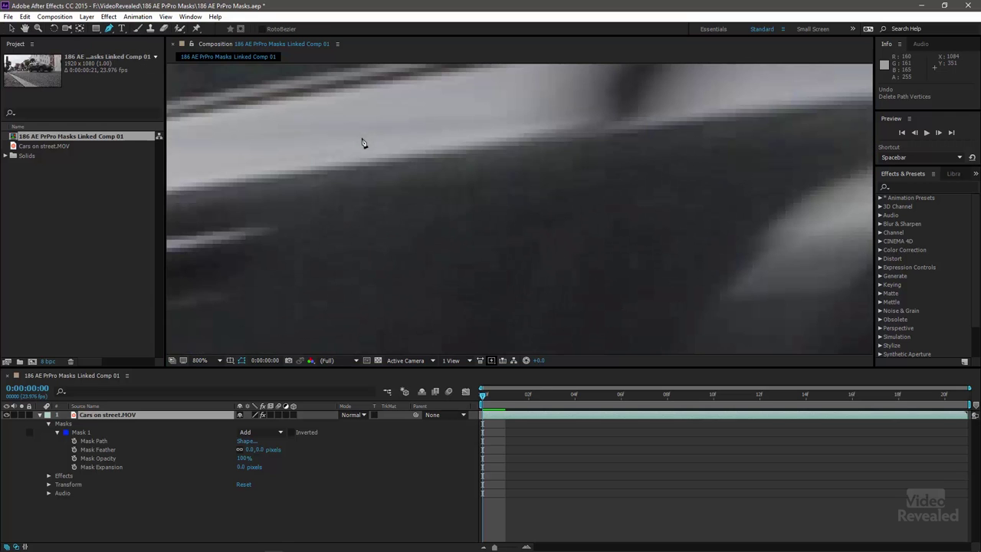
{"action": "left_click_drag", "start_coordinate": [357, 147], "coordinate": [659, 218]}
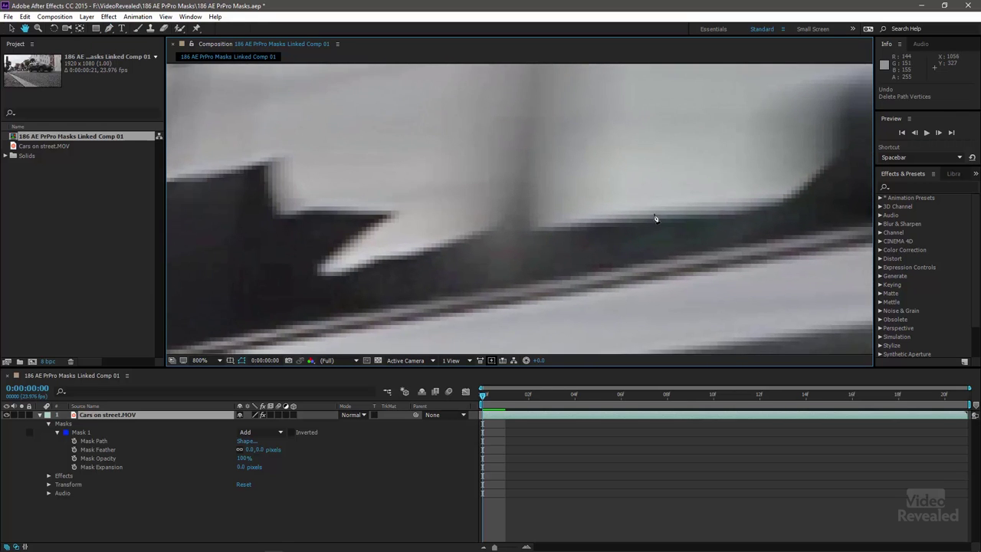
{"action": "scroll", "coordinate": [484, 226], "scroll_direction": "down", "scroll_amount": 2}
{"action": "left_click_drag", "start_coordinate": [484, 226], "coordinate": [528, 219]}
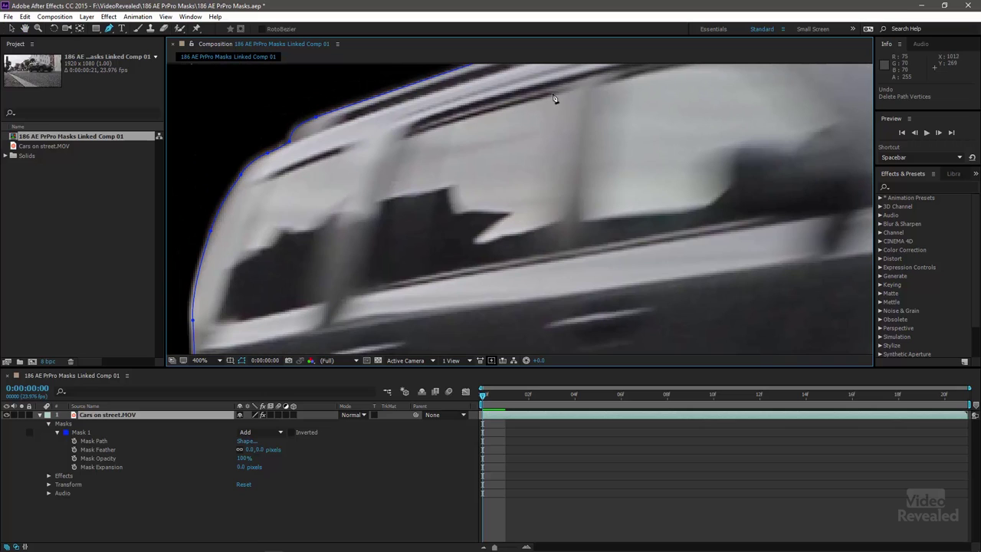
{"action": "left_click", "coordinate": [556, 98]}
{"action": "left_click", "coordinate": [553, 169]}
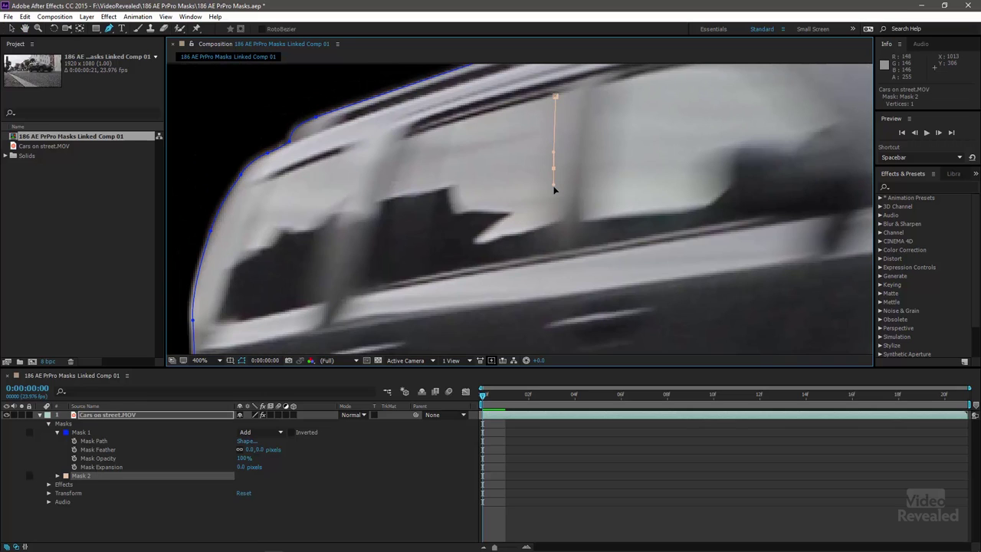
{"action": "left_click", "coordinate": [556, 251]}
Continue the mask along the window's lower edge, curve it up the rear edge and close it at the first point.
{"action": "left_click_drag", "start_coordinate": [374, 285], "coordinate": [362, 287]}
{"action": "left_click_drag", "start_coordinate": [380, 207], "coordinate": [386, 172]}
{"action": "left_click", "coordinate": [399, 143]}
{"action": "left_click_drag", "start_coordinate": [419, 139], "coordinate": [424, 133]}
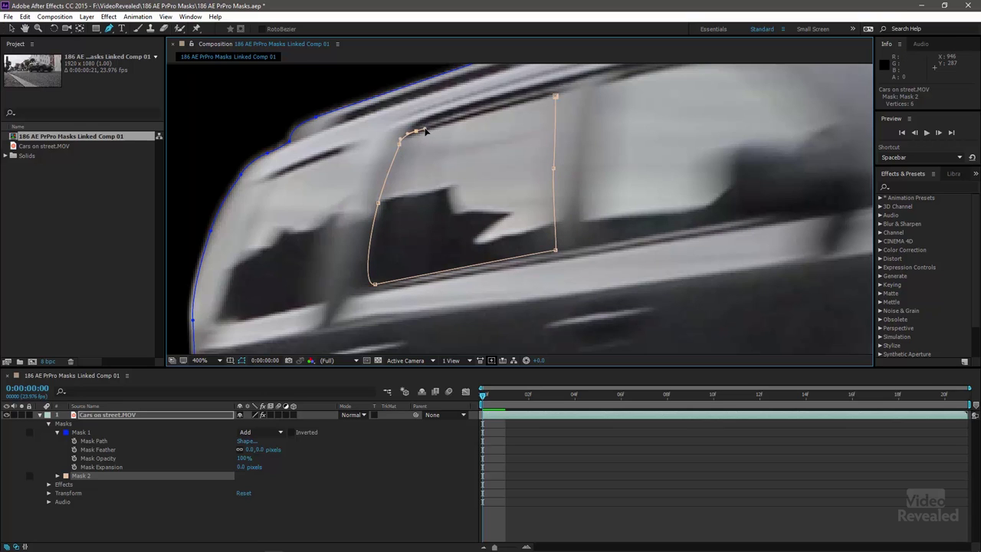
{"action": "left_click", "coordinate": [555, 98]}
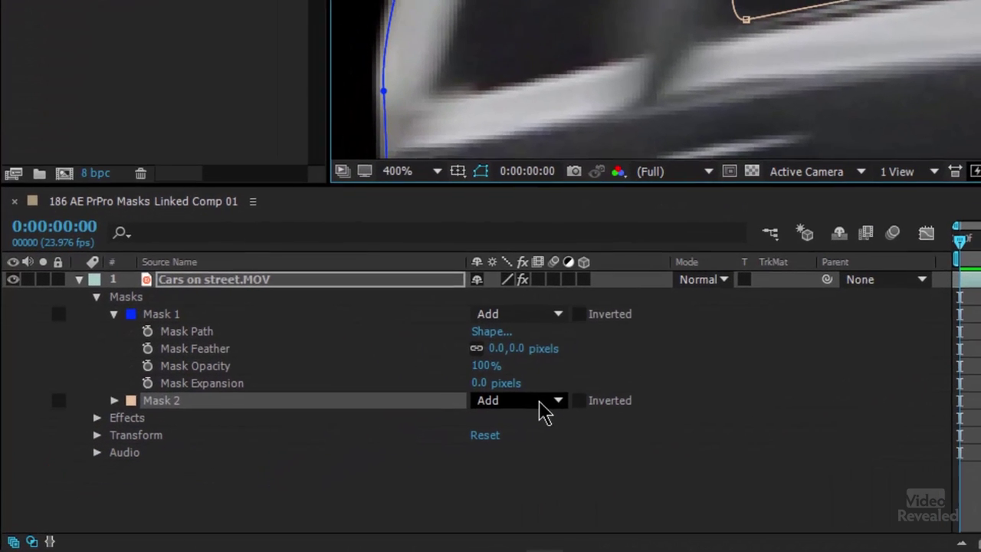
Set Mask 2's mode to Subtract, and show the whole deselected composition over the transparency grid.
{"action": "left_click", "coordinate": [540, 401]}
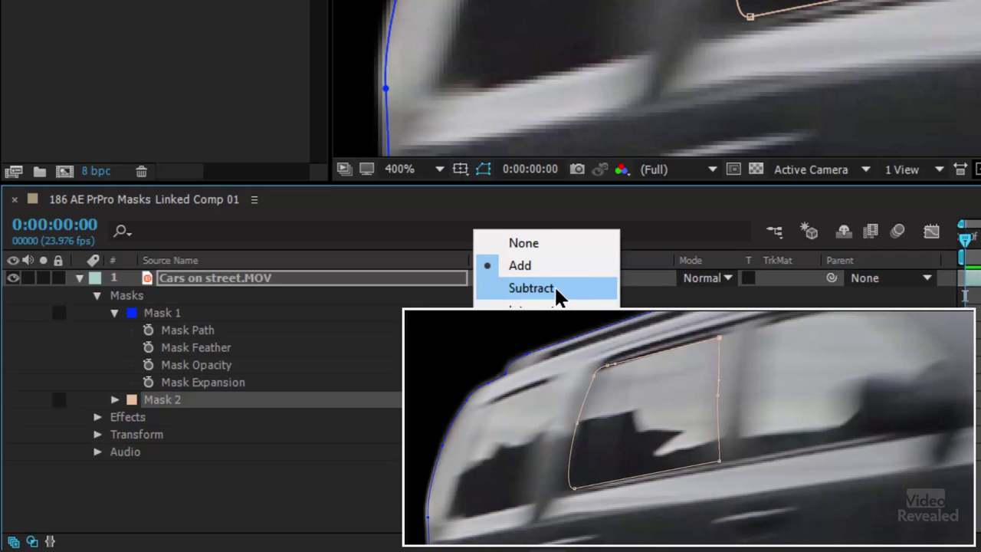
{"action": "left_click", "coordinate": [531, 288]}
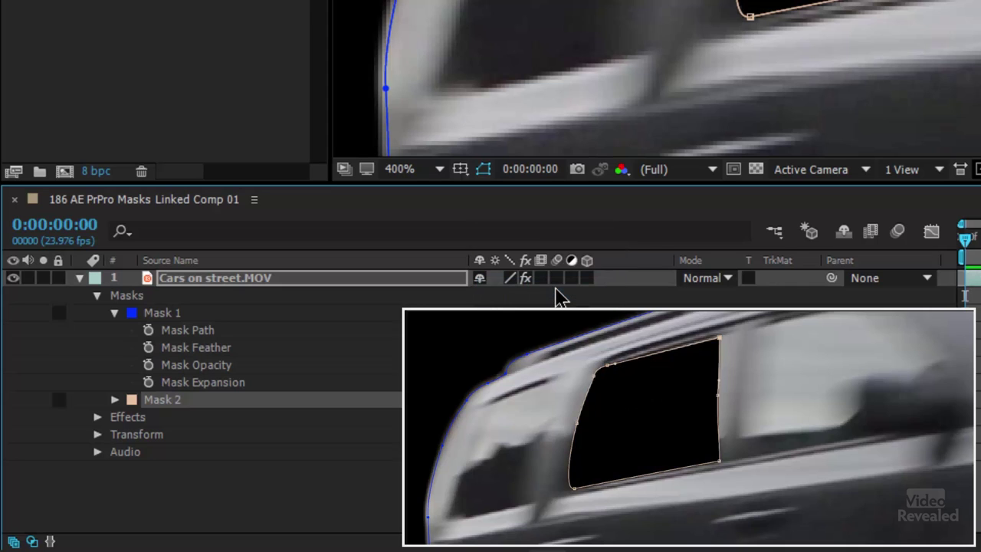
{"action": "key", "text": "shift+slash"}
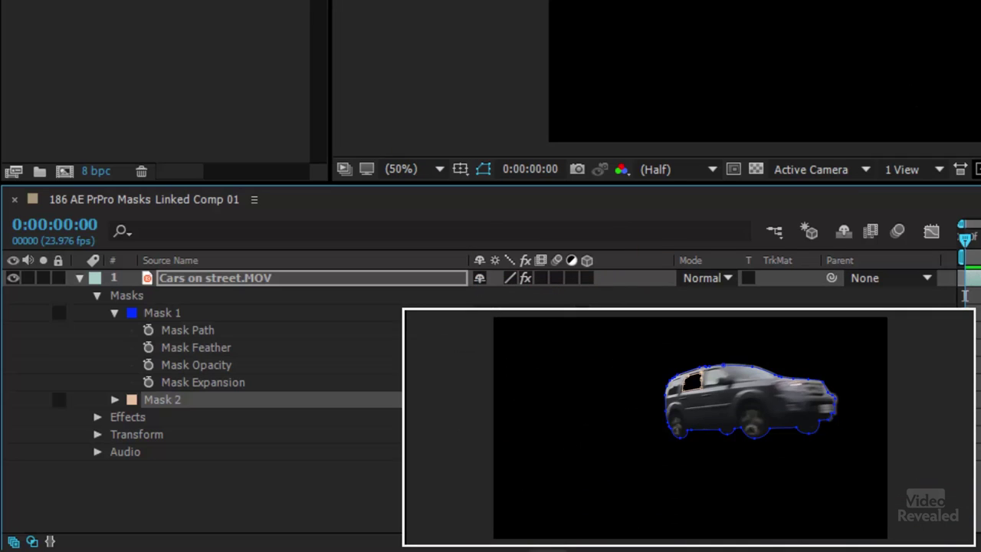
{"action": "key", "text": "F2"}
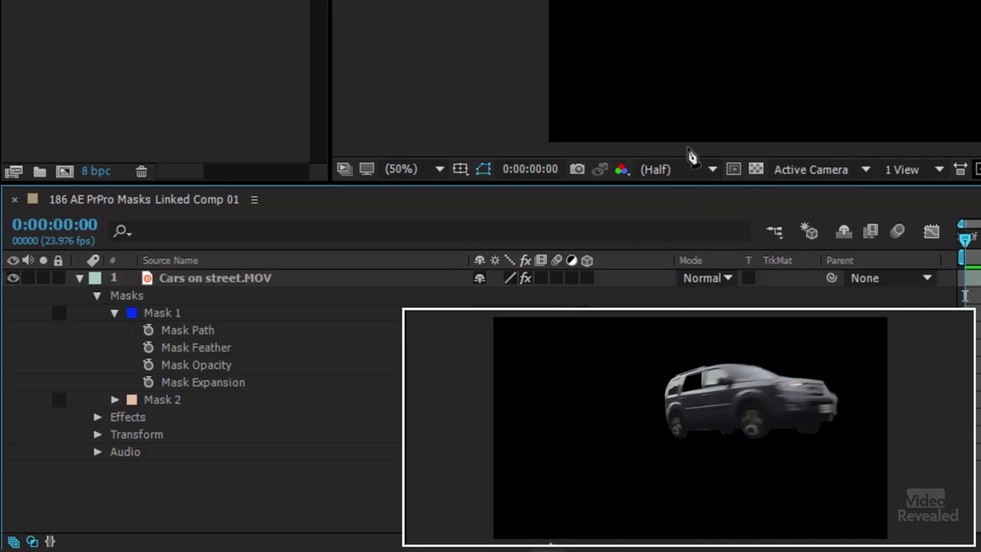
{"action": "left_click", "coordinate": [755, 170]}
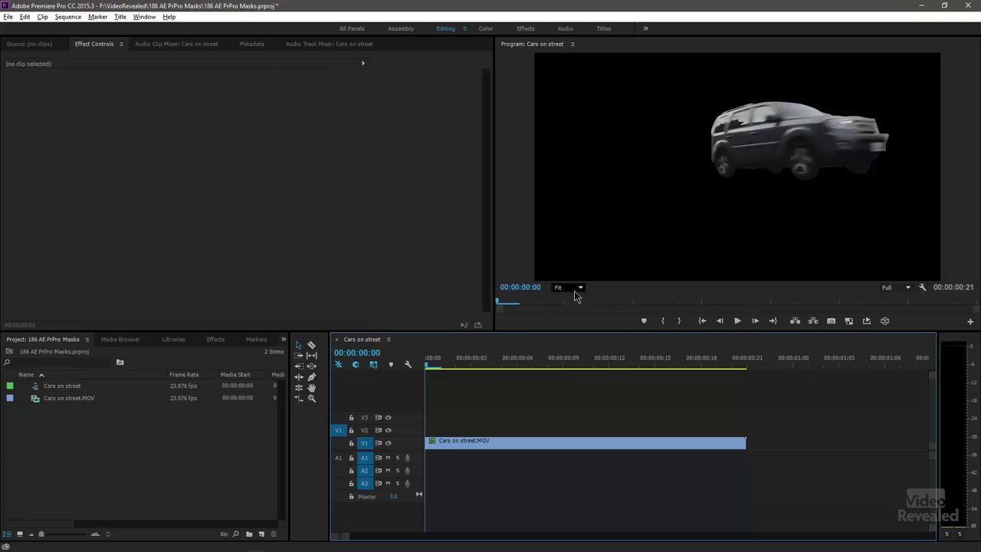
Draw a second free-draw Bezier opacity mask on Cars on street.MOV in Premiere Pro, tracing and closing it around the SUV's rear door window.
{"action": "left_click", "coordinate": [567, 287]}
{"action": "left_click", "coordinate": [575, 381]}
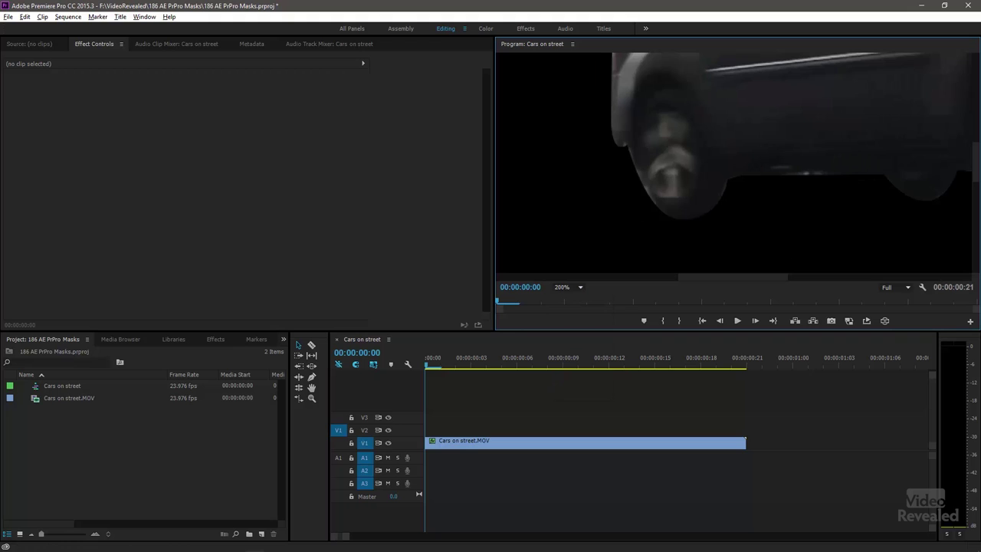
{"action": "left_click_drag", "start_coordinate": [972, 186], "coordinate": [966, 147]}
{"action": "left_click", "coordinate": [460, 443]}
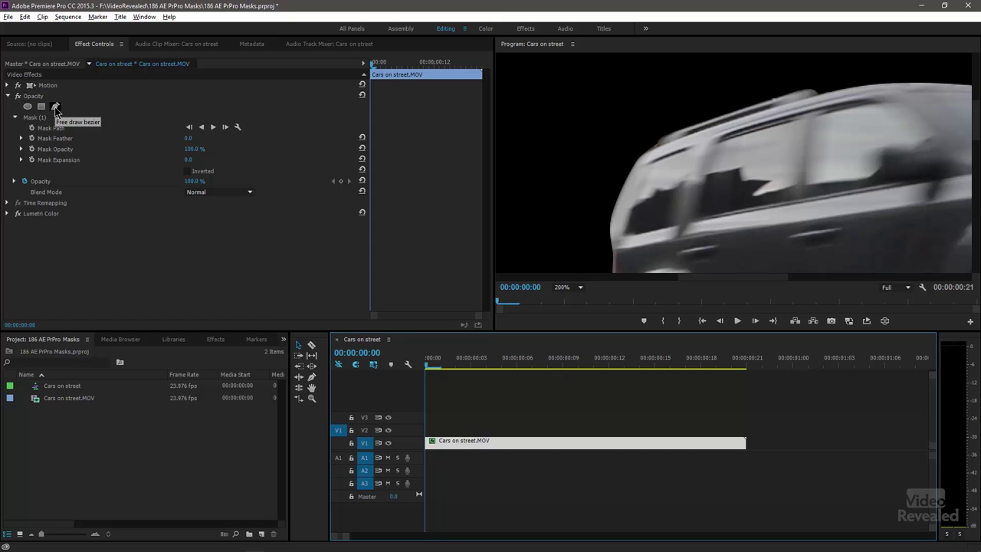
{"action": "left_click", "coordinate": [55, 108]}
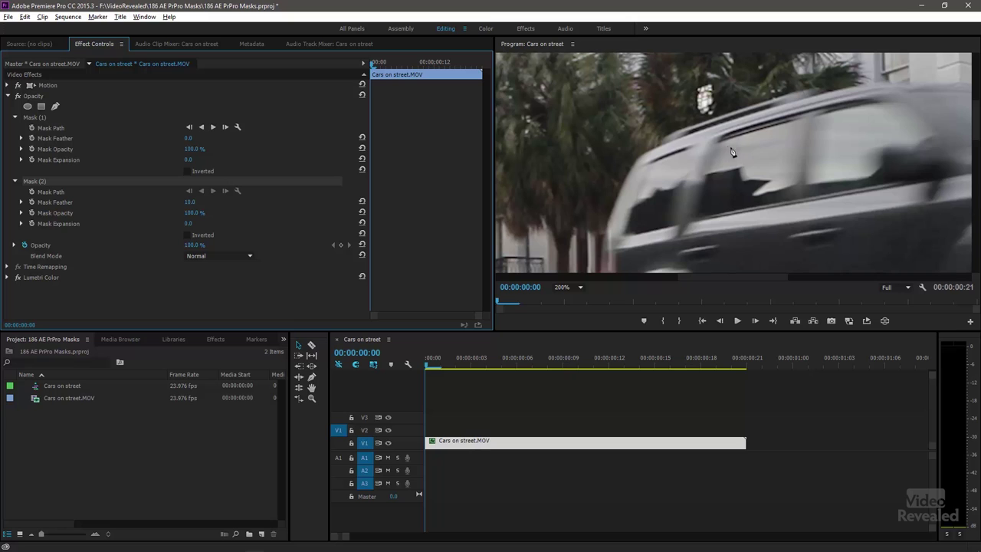
{"action": "key", "text": "grave"}
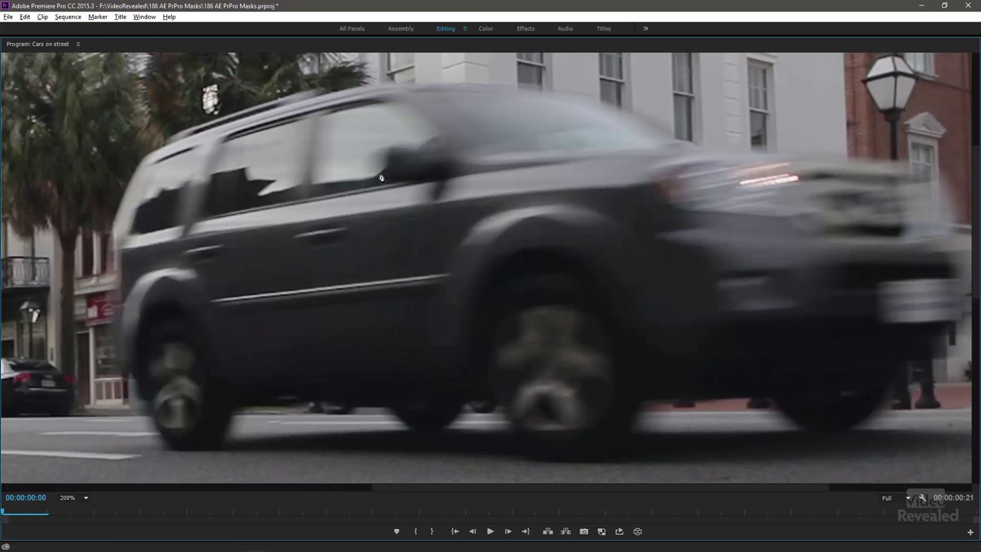
{"action": "left_click", "coordinate": [303, 120]}
{"action": "left_click", "coordinate": [203, 218]}
{"action": "left_click", "coordinate": [212, 178]}
{"action": "left_click", "coordinate": [227, 141]}
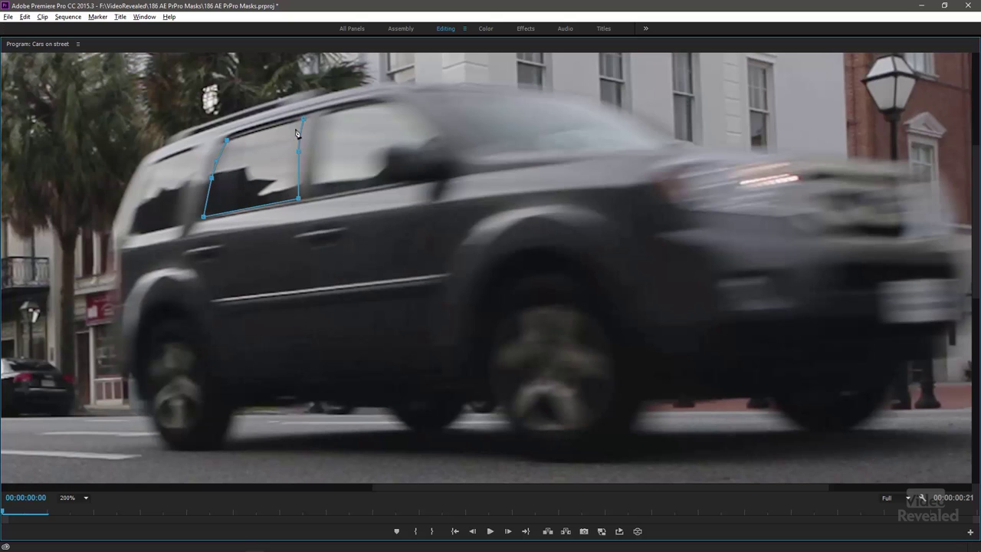
{"action": "left_click", "coordinate": [305, 121]}
{"action": "key", "text": "grave"}
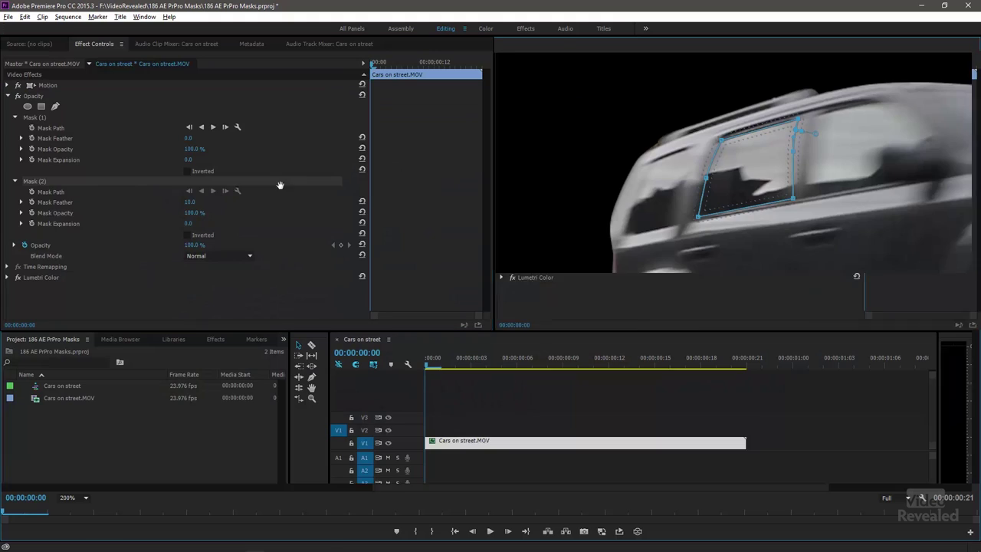
Try different combinations of the Inverted option on Mask (1) and Mask (2), with the program view set to Fit.
{"action": "left_click", "coordinate": [187, 235]}
{"action": "left_click", "coordinate": [570, 283]}
{"action": "left_click", "coordinate": [569, 295]}
{"action": "left_click", "coordinate": [187, 172]}
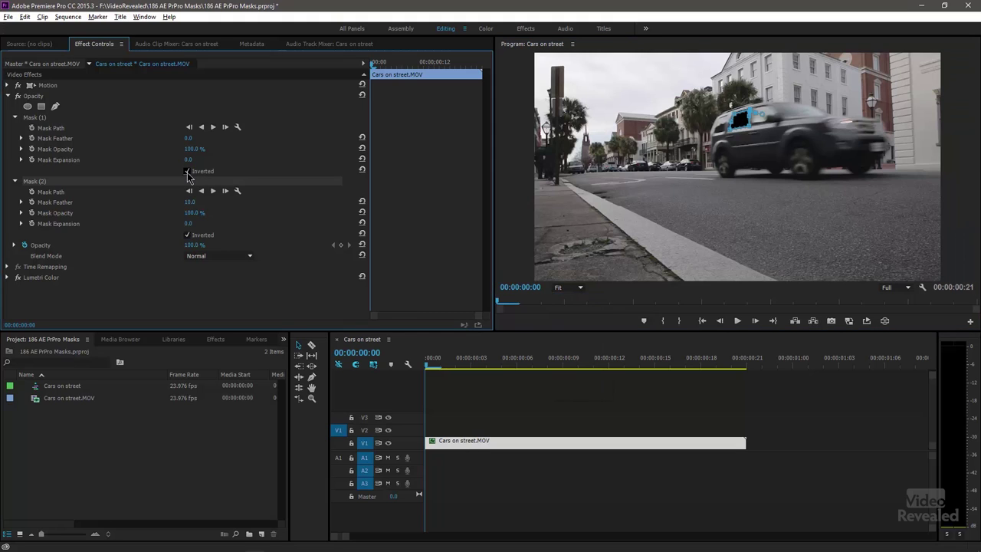
{"action": "left_click", "coordinate": [187, 236]}
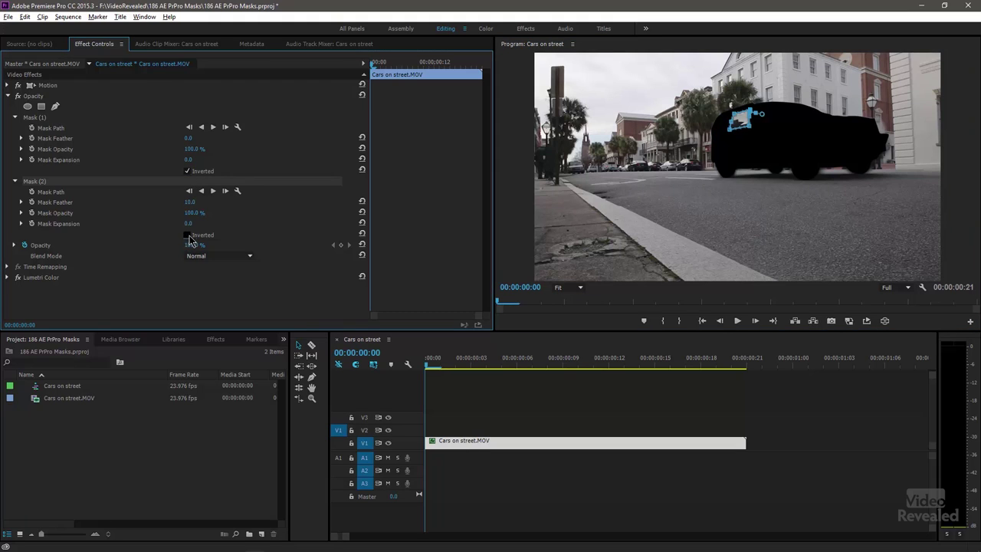
{"action": "left_click", "coordinate": [187, 170]}
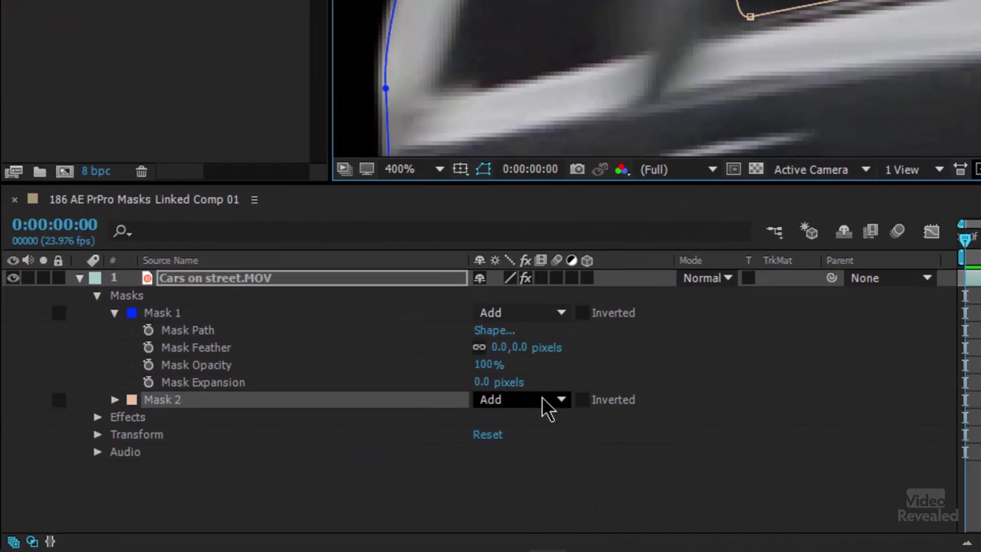
Switch to After Effects, show the mode options for Mask 2, and copy Mask 1 and Mask 2 of the Cars on street.MOV layer.
{"action": "left_click", "coordinate": [542, 400]}
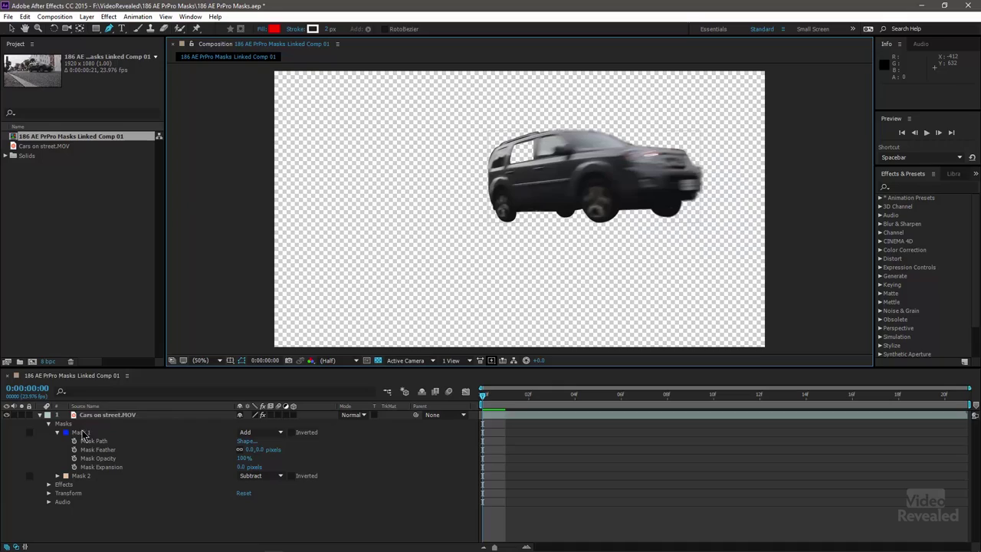
{"action": "left_click", "coordinate": [83, 433]}
{"action": "left_click", "coordinate": [93, 477], "text": "shift"}
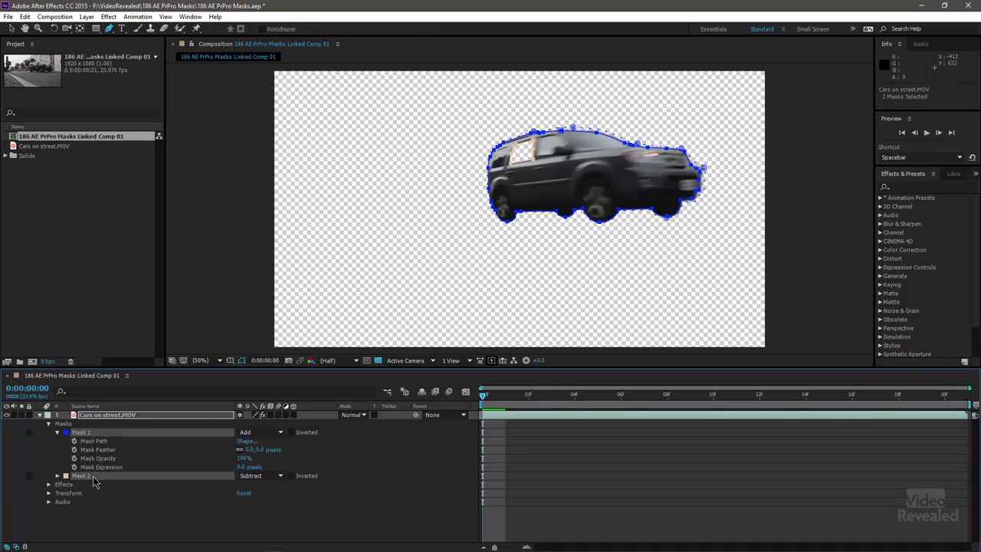
{"action": "left_click", "coordinate": [25, 17]}
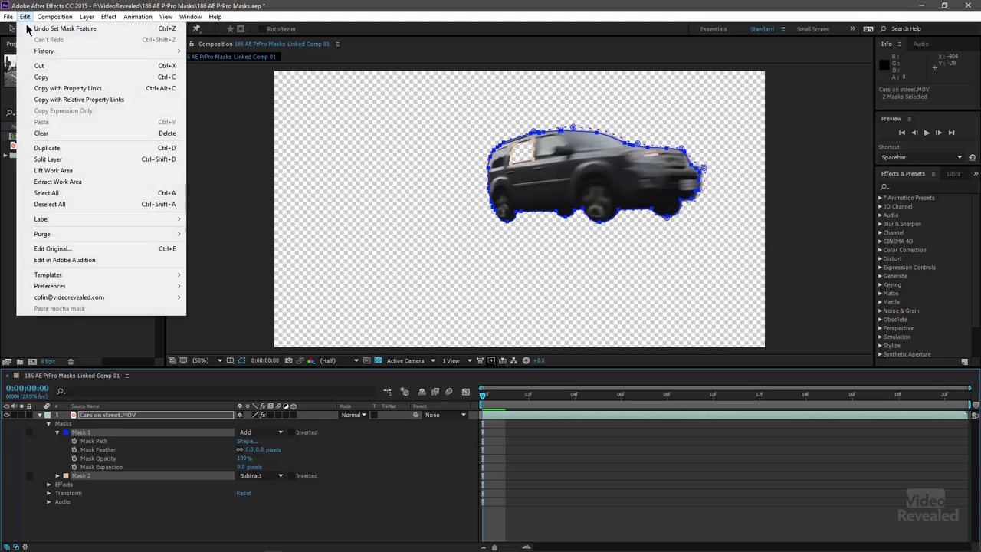
{"action": "left_click", "coordinate": [38, 73]}
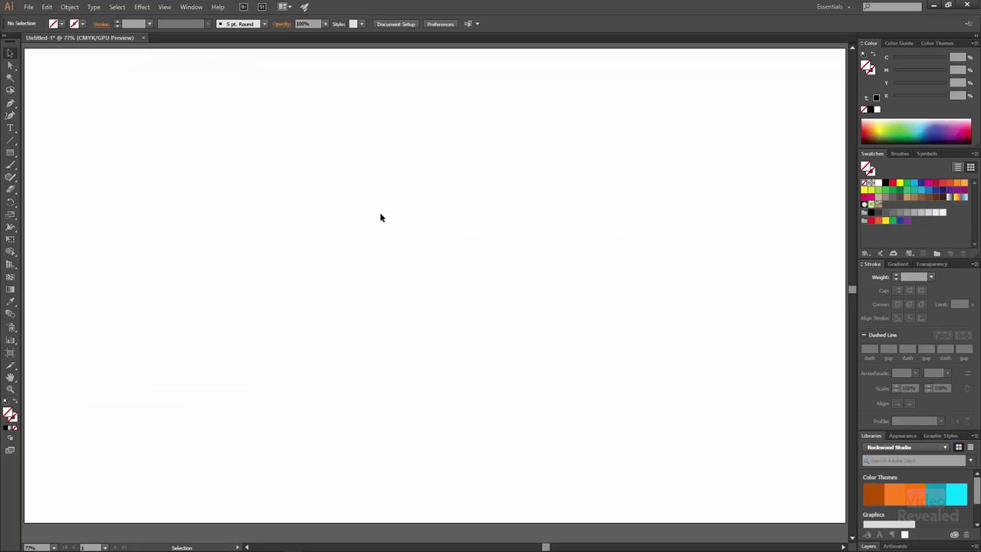
Switch to Illustrator, paste the copied masks as paths, swap their fill and stroke colors, and deselect them.
{"action": "key", "text": "ctrl+v"}
{"action": "key", "text": "v"}
{"action": "key", "text": "shift"}
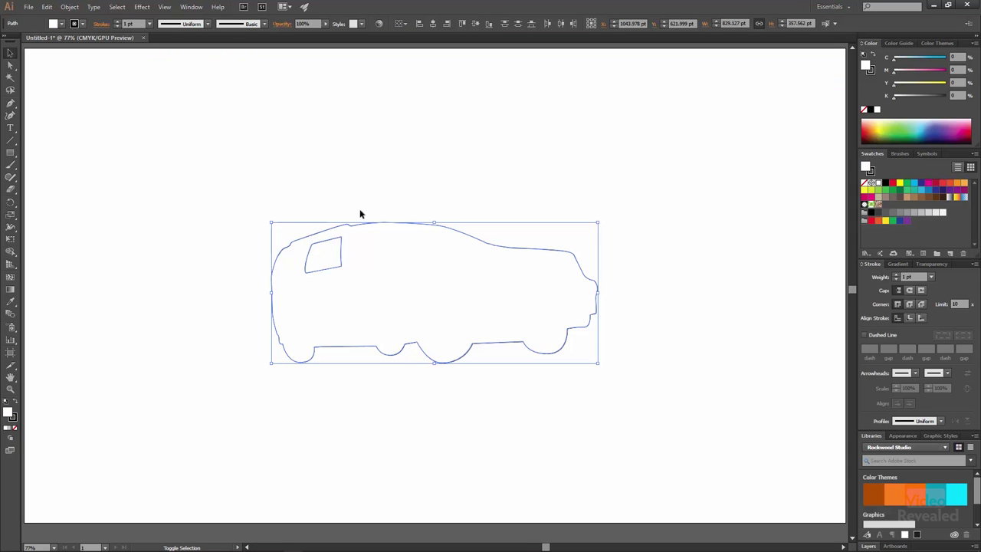
{"action": "key", "text": "shift+x"}
{"action": "left_click", "coordinate": [385, 168]}
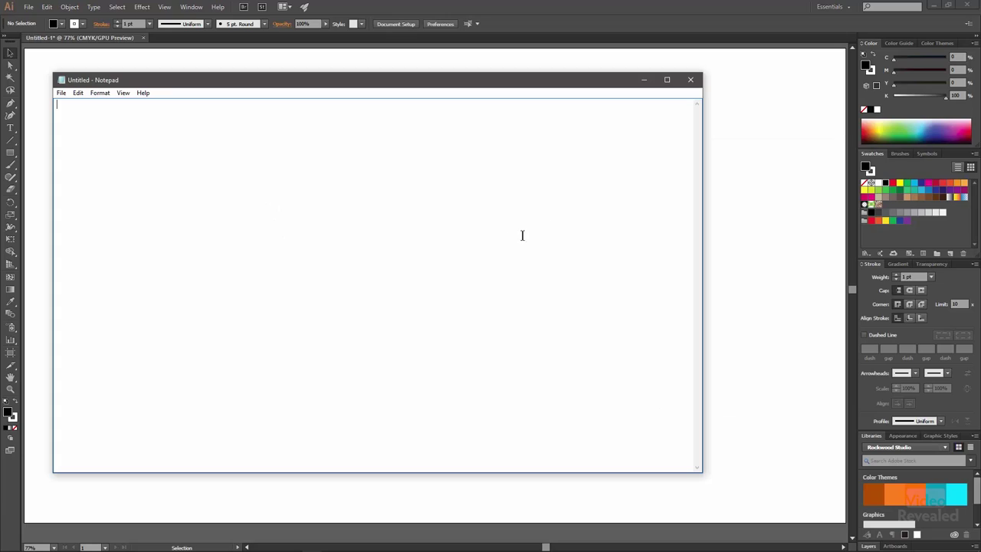
Select both SUV paths in Illustrator, switch to the blank Notepad document and paste them there as text.
{"action": "left_click", "coordinate": [726, 210]}
{"action": "key", "text": "ctrl+a"}
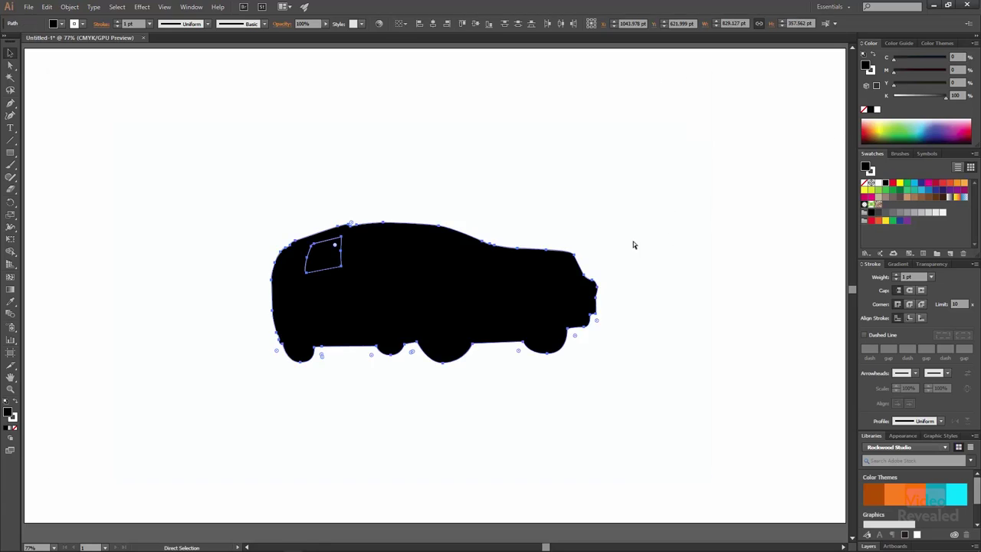
{"action": "key", "text": "alt+Tab"}
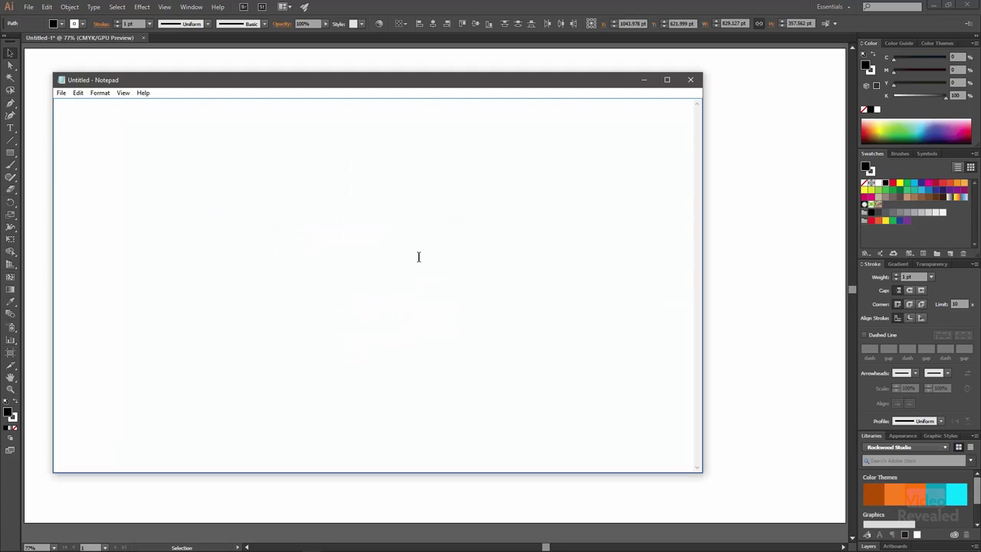
{"action": "key", "text": "ctrl+v"}
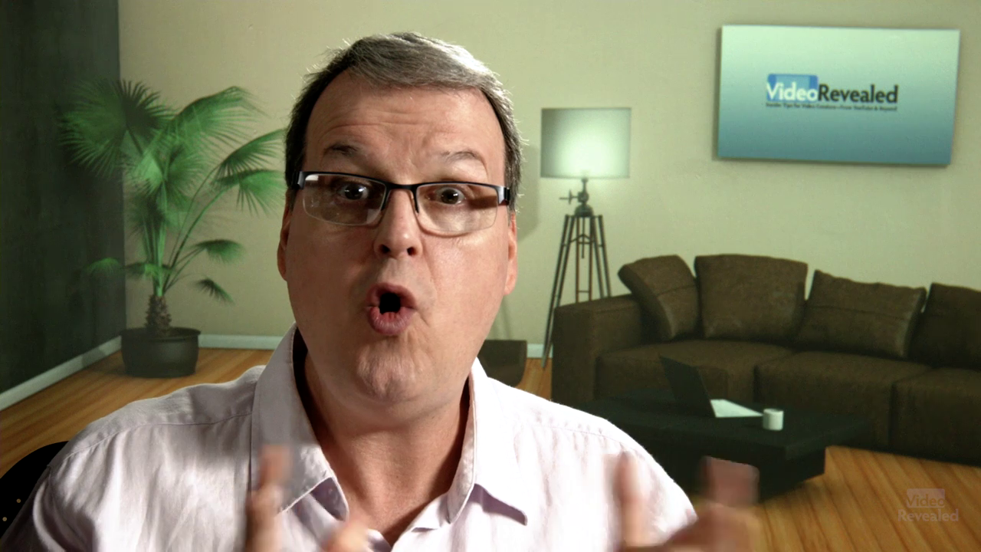